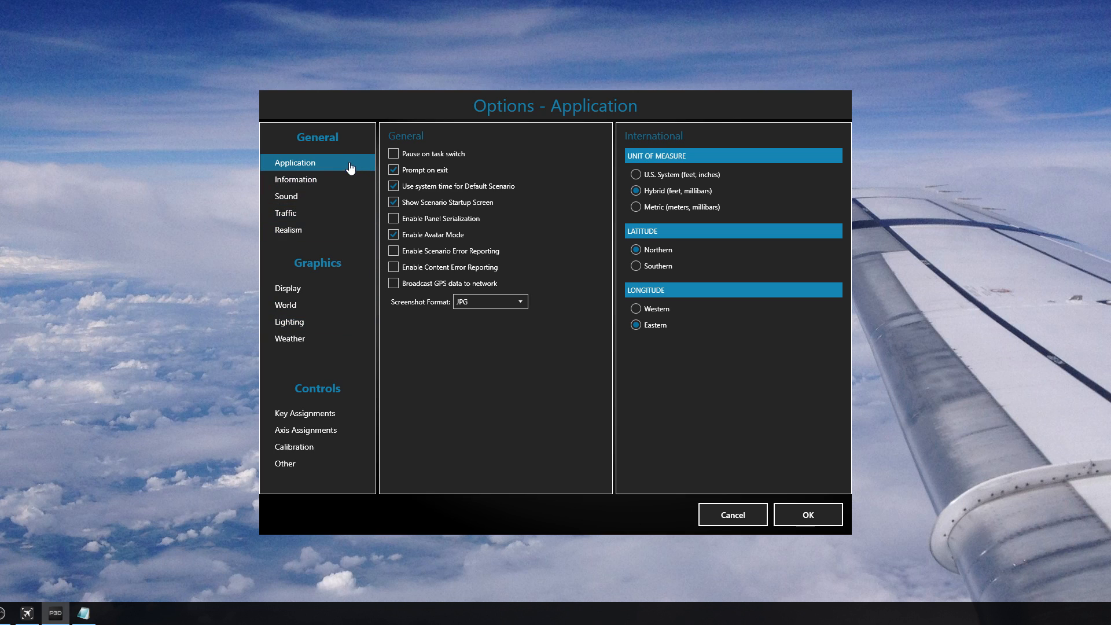
Step: Review the Information options and the Sound options
left_click(316, 184)
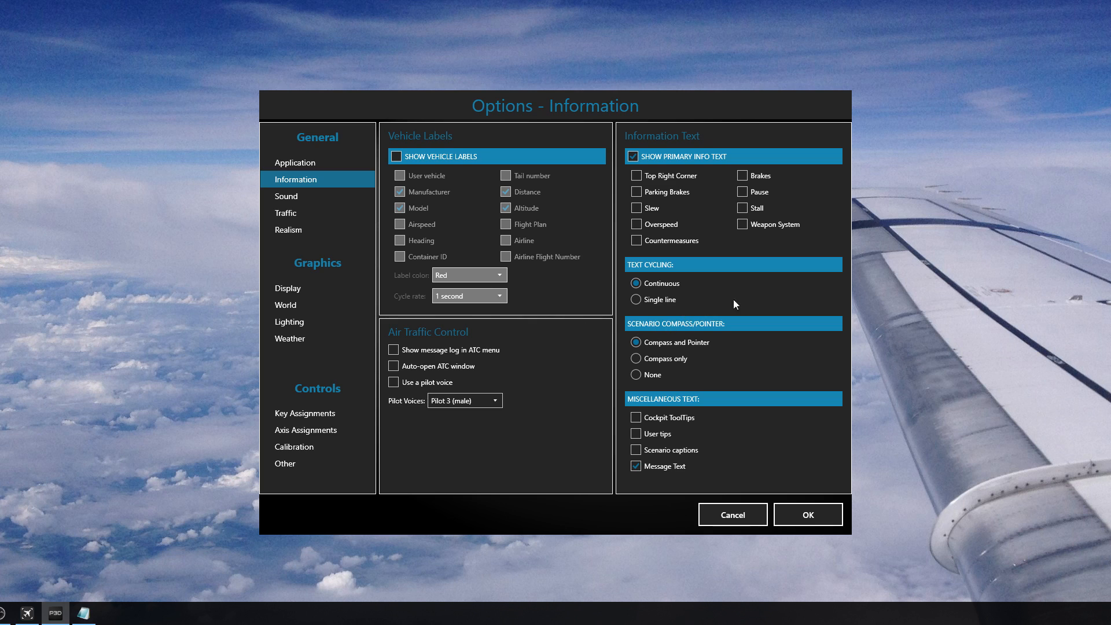
left_click(316, 199)
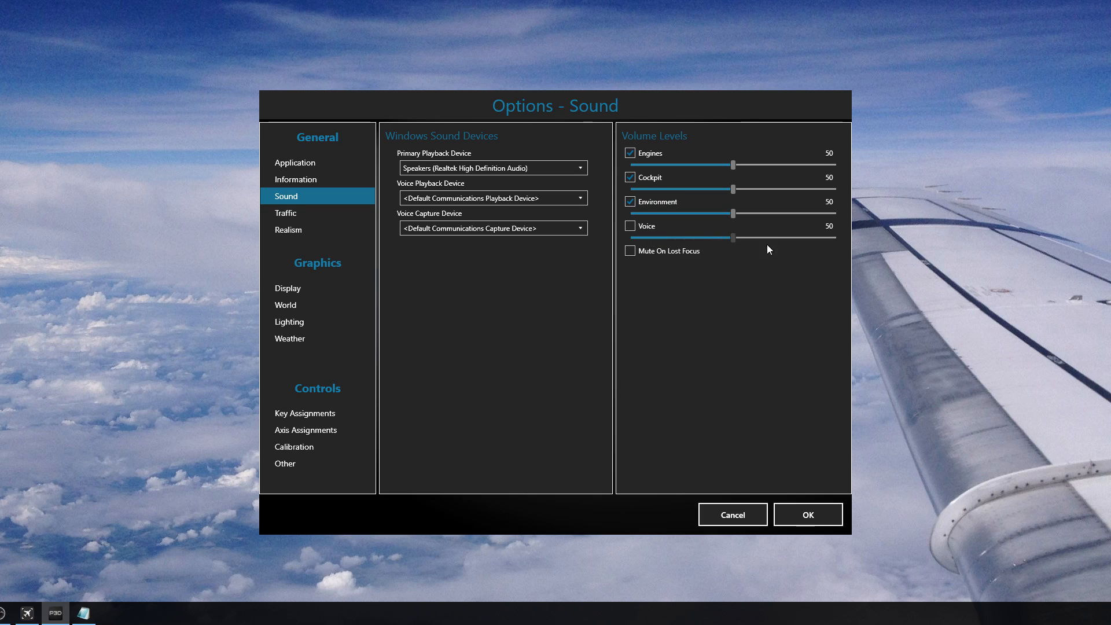
Step: In the Traffic options, keep general aviation, road vehicles and ships and ferries at 0, and airport vehicle density at None
left_click(321, 221)
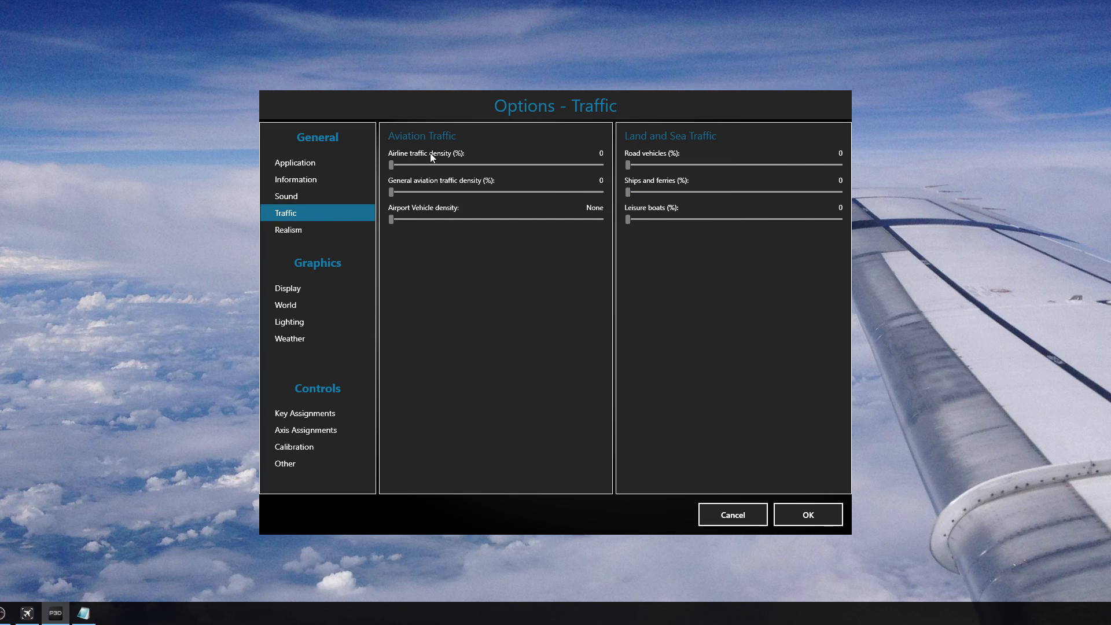
mouse_move(392, 197)
left_mouse_down()
mouse_move(439, 195)
mouse_move(393, 195)
left_mouse_up()
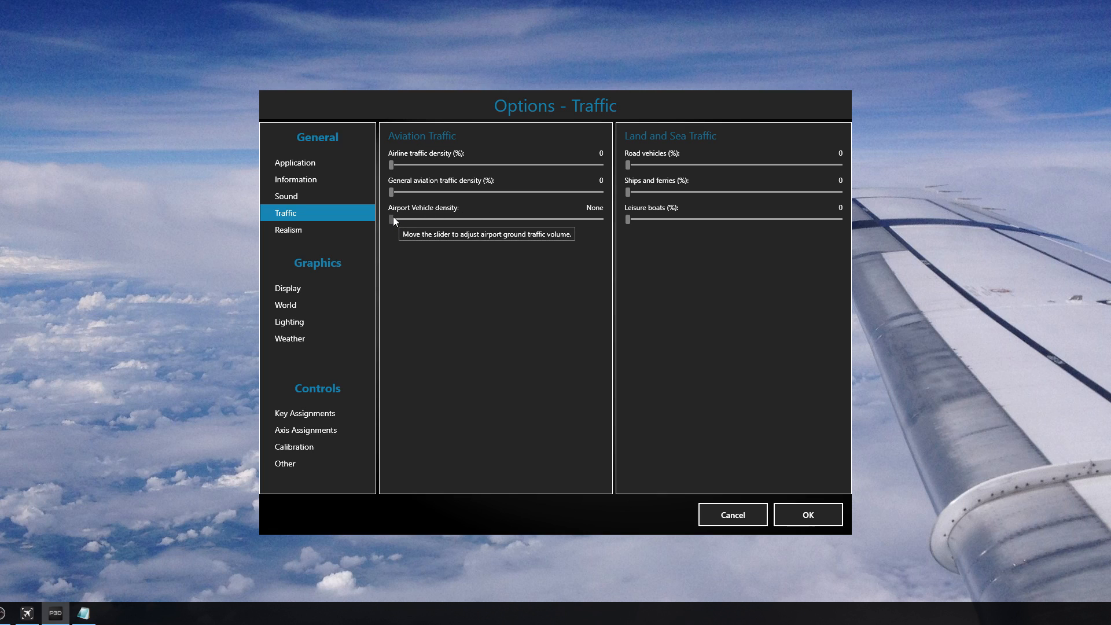
mouse_move(393, 219)
left_mouse_down()
mouse_move(619, 221)
mouse_move(385, 229)
mouse_move(531, 220)
mouse_move(423, 223)
mouse_move(521, 222)
mouse_move(456, 228)
mouse_move(446, 221)
mouse_move(489, 219)
mouse_move(384, 216)
mouse_move(459, 217)
mouse_move(406, 220)
left_mouse_up()
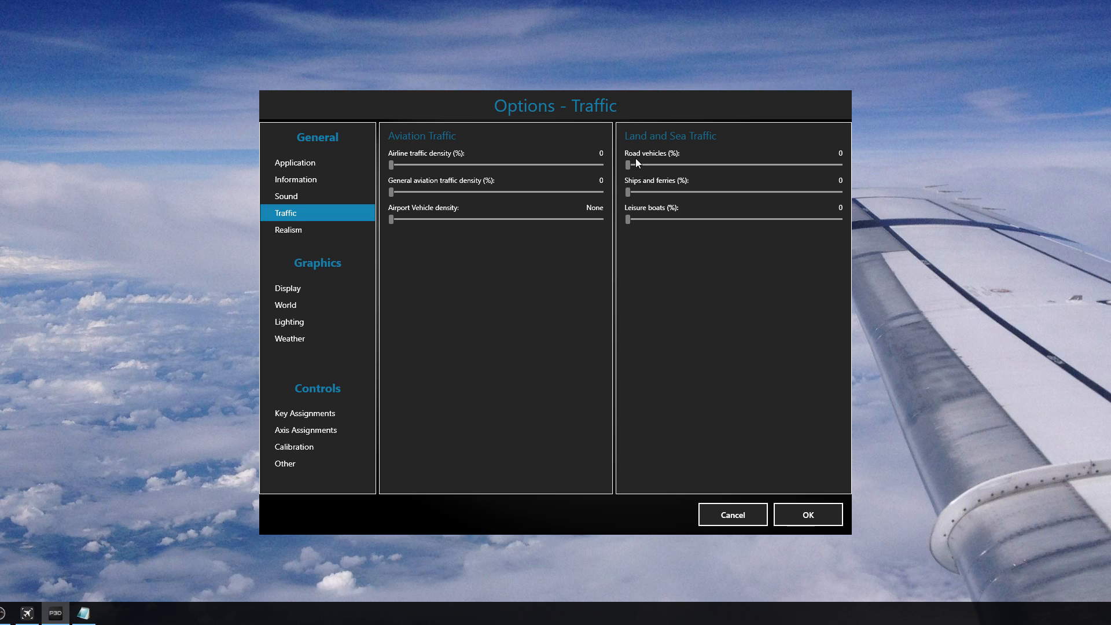
mouse_move(629, 168)
left_mouse_down()
mouse_move(785, 168)
mouse_move(843, 155)
mouse_move(611, 168)
left_mouse_up()
left_click_drag(628, 166, 544, 173)
mouse_move(629, 193)
left_mouse_down()
mouse_move(718, 193)
mouse_move(616, 197)
left_mouse_up()
Step: Review the Realism options for the flight model, crashes and engines
left_click(283, 231)
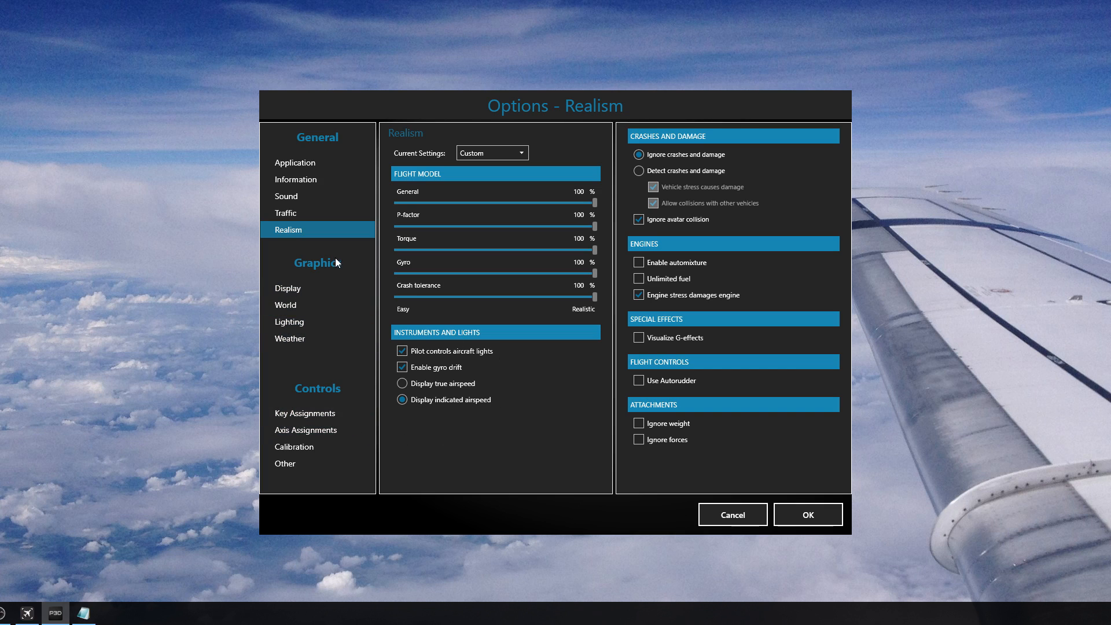
Step: In the Display options, set FXAA to Off and antialiasing to 4xMSAA
left_click(318, 295)
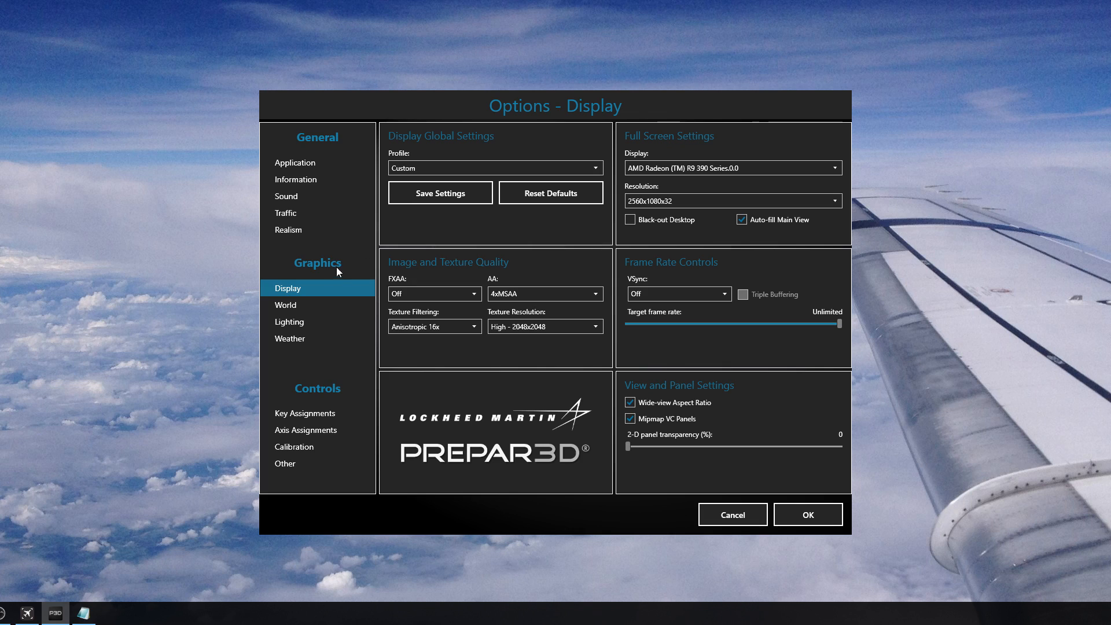
left_click(473, 297)
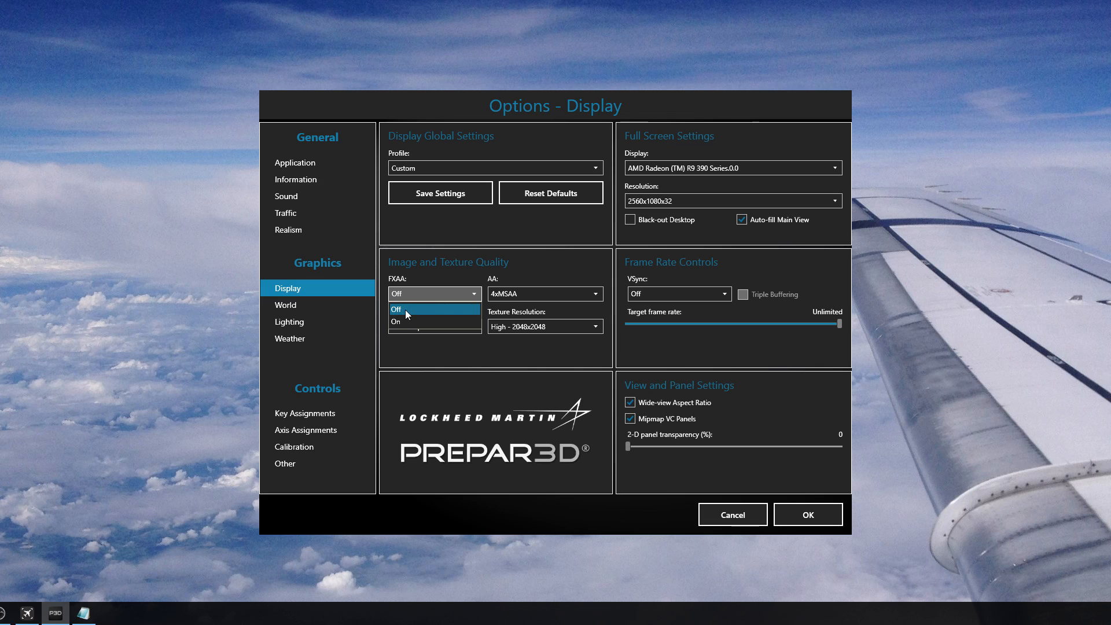
left_click(404, 310)
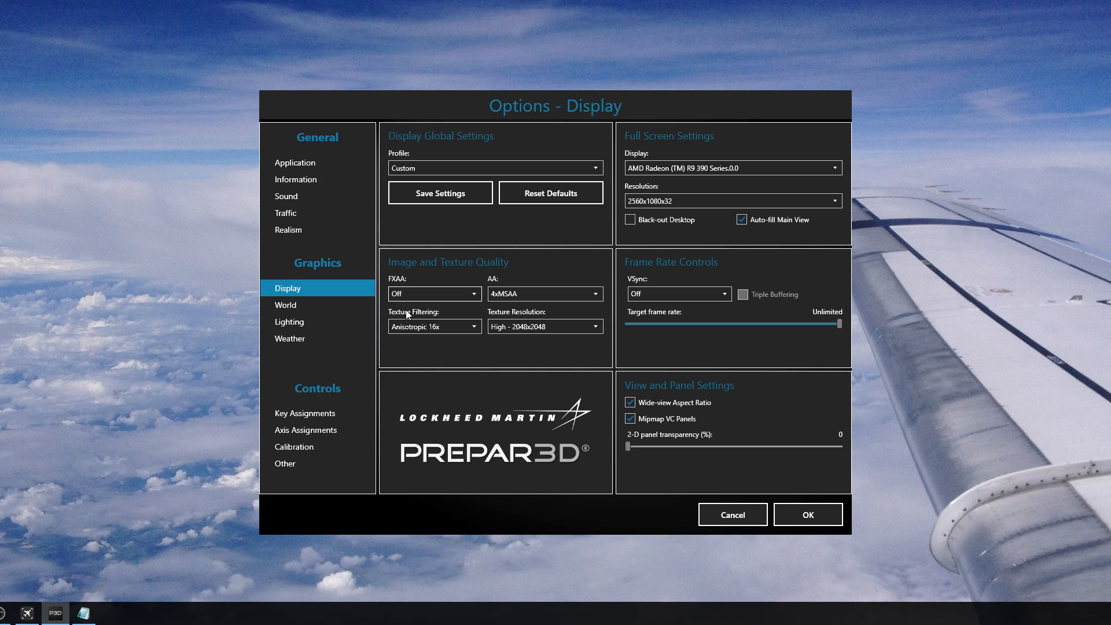
left_click(524, 295)
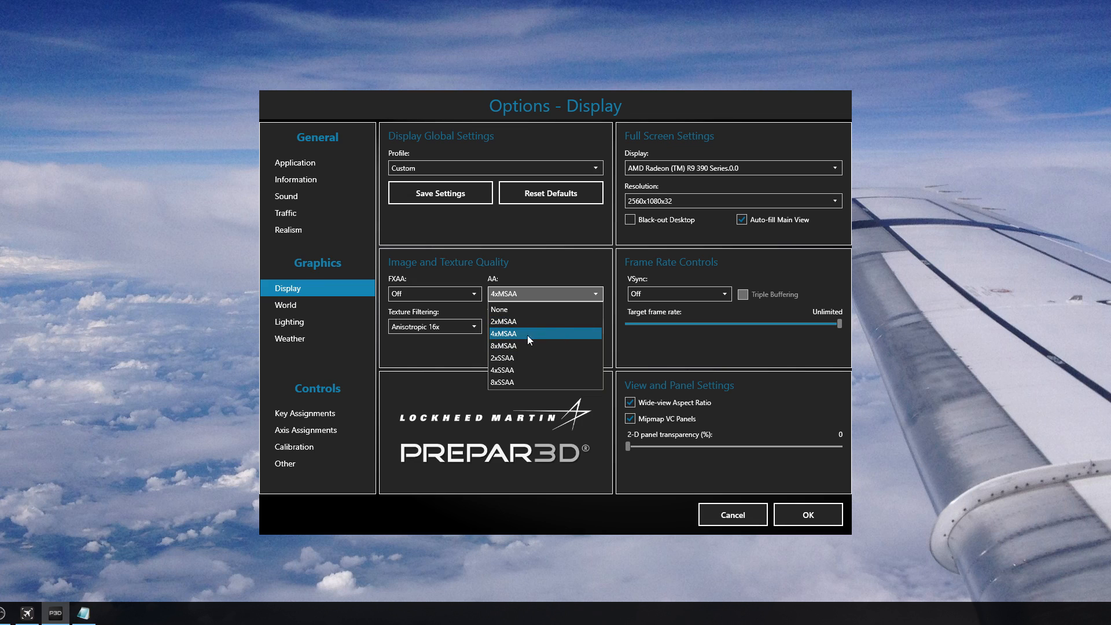
left_click(507, 334)
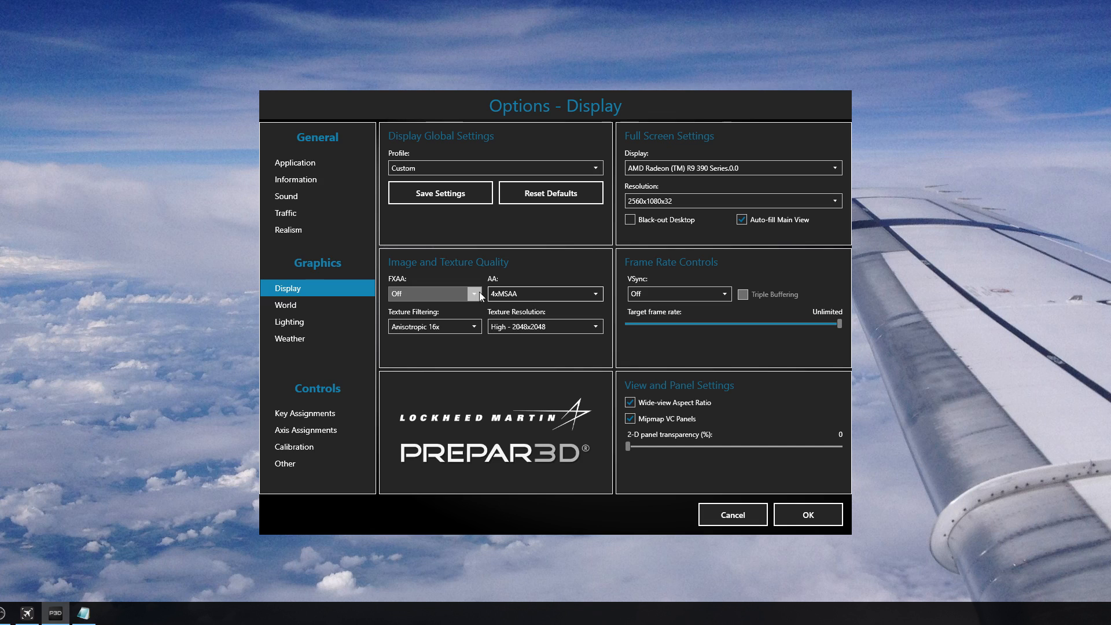
Step: Set texture filtering to Anisotropic 16x and texture resolution to High - 2048x2048
left_click(443, 328)
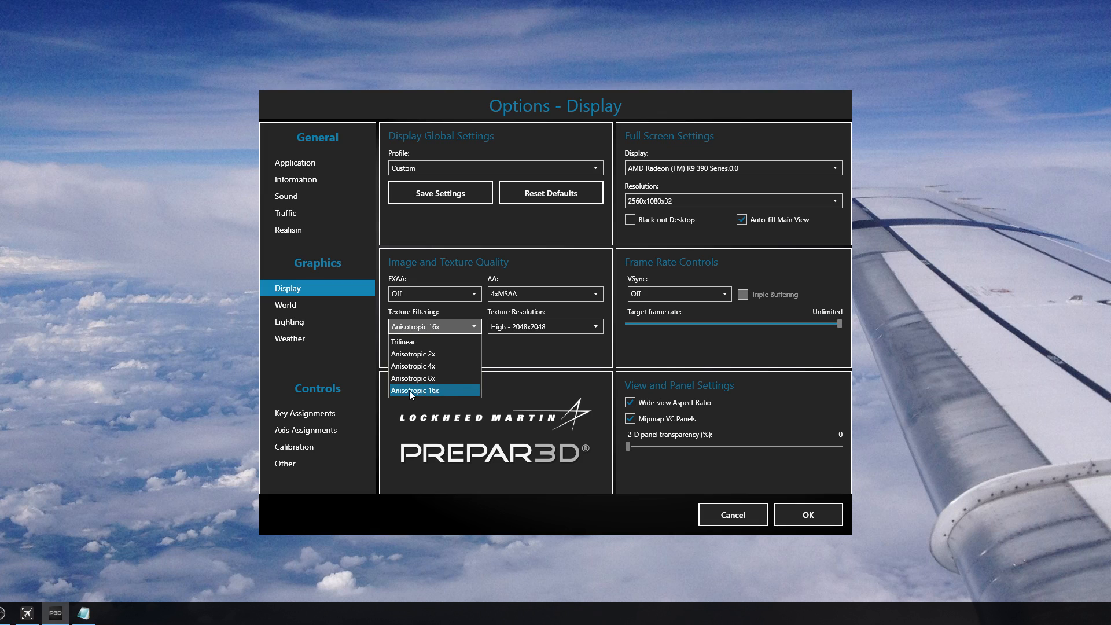
left_click(457, 391)
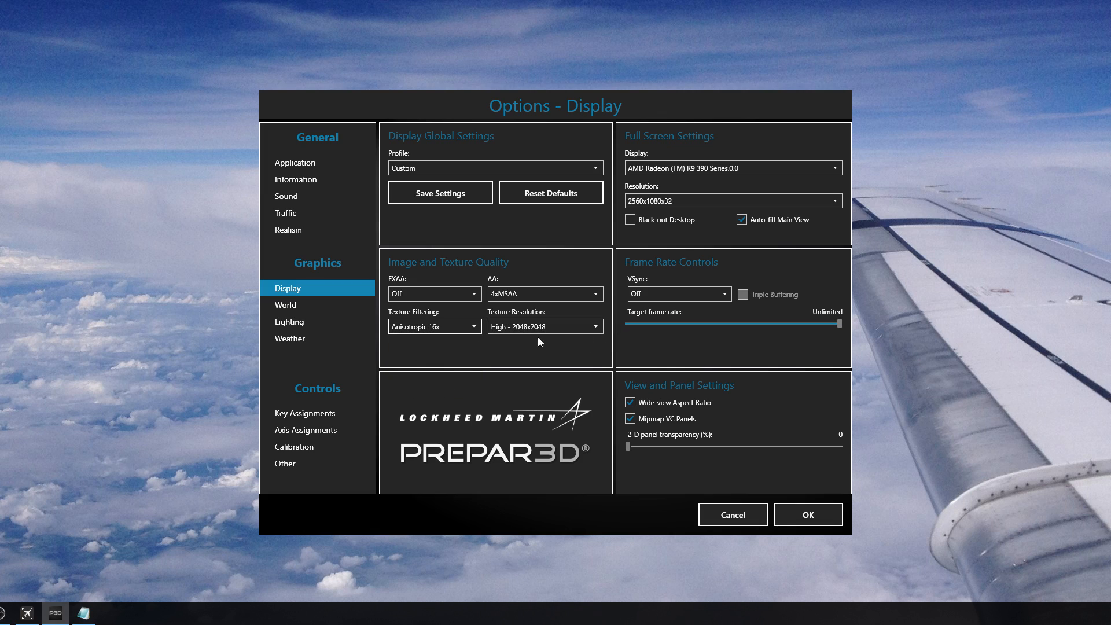
left_click(582, 326)
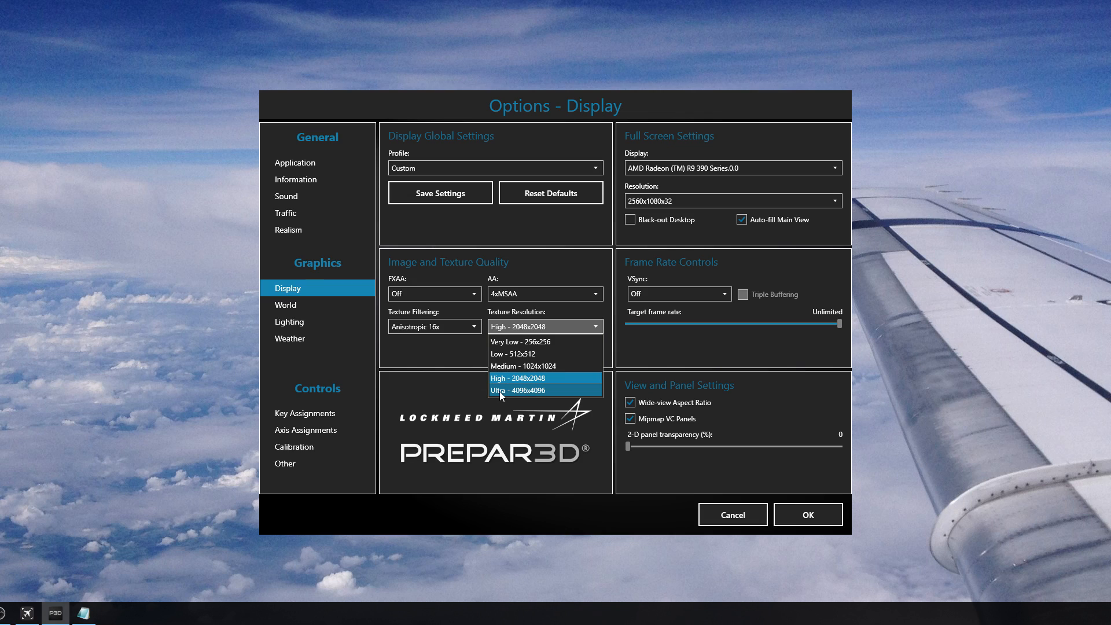
left_click(532, 379)
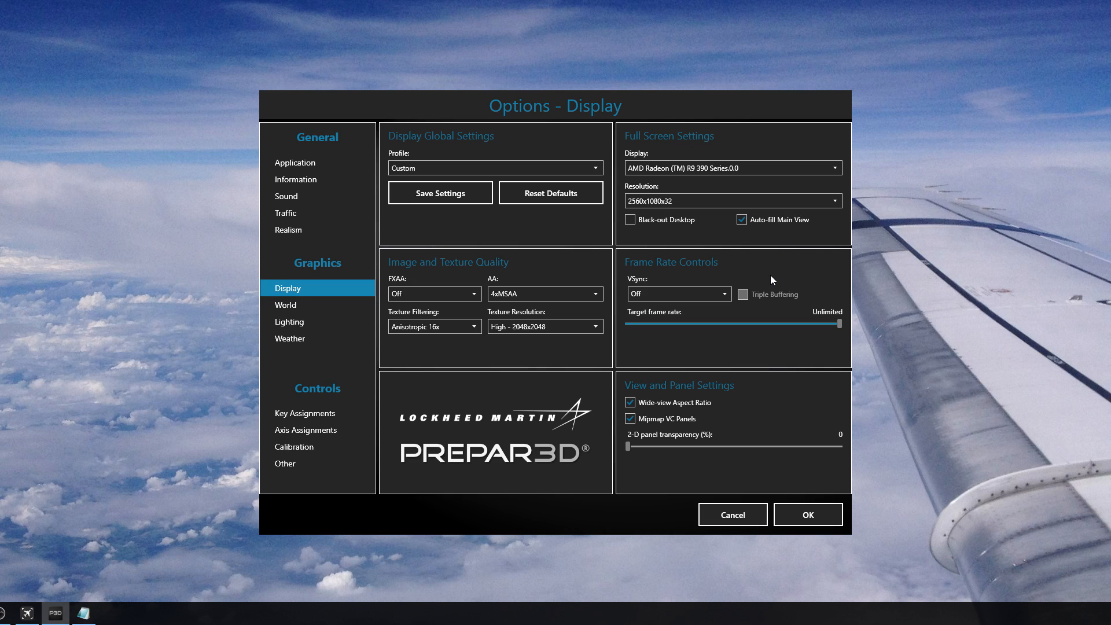
Step: Try VSync On together with Triple Buffering in the frame rate controls
left_click(671, 294)
left_click(657, 321)
left_click(741, 294)
left_click(694, 294)
left_click(678, 310)
left_click(672, 295)
left_click(661, 321)
left_click(742, 294)
Step: Set the target frame rate to Unlimited and the 2-D panel transparency to 0
mouse_move(835, 327)
left_mouse_down()
mouse_move(826, 331)
mouse_move(837, 328)
left_mouse_up()
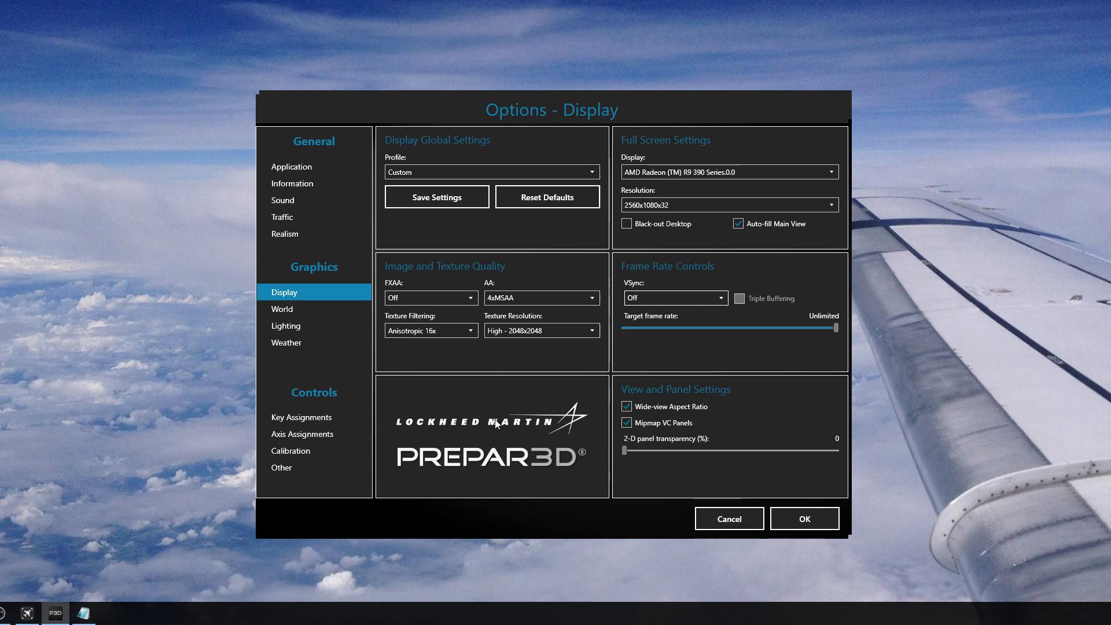
left_click_drag(621, 449, 537, 450)
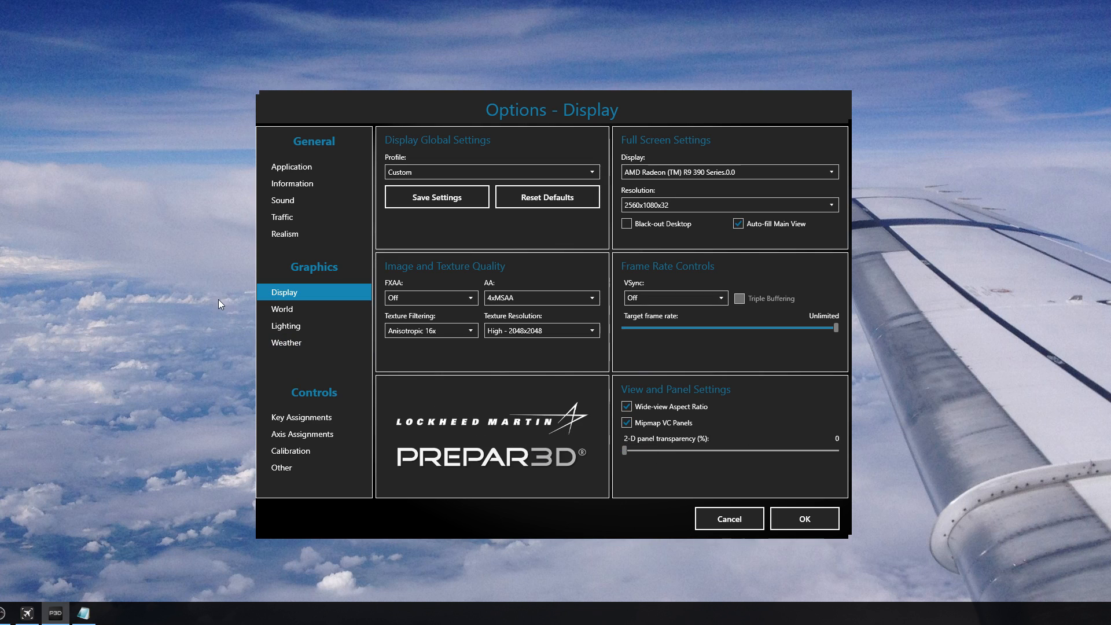
Step: In the World options, set level of detail radius to Ultra, scenery complexity to Extremely Dense and autogen draw distance to Very High
left_click(294, 311)
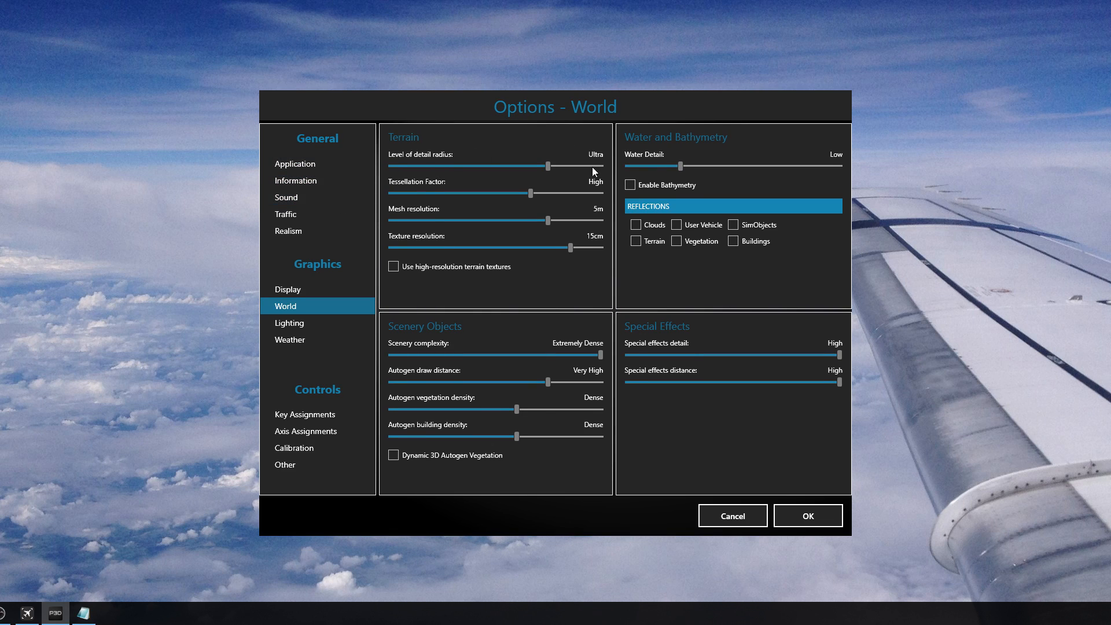
left_click_drag(548, 166, 609, 166)
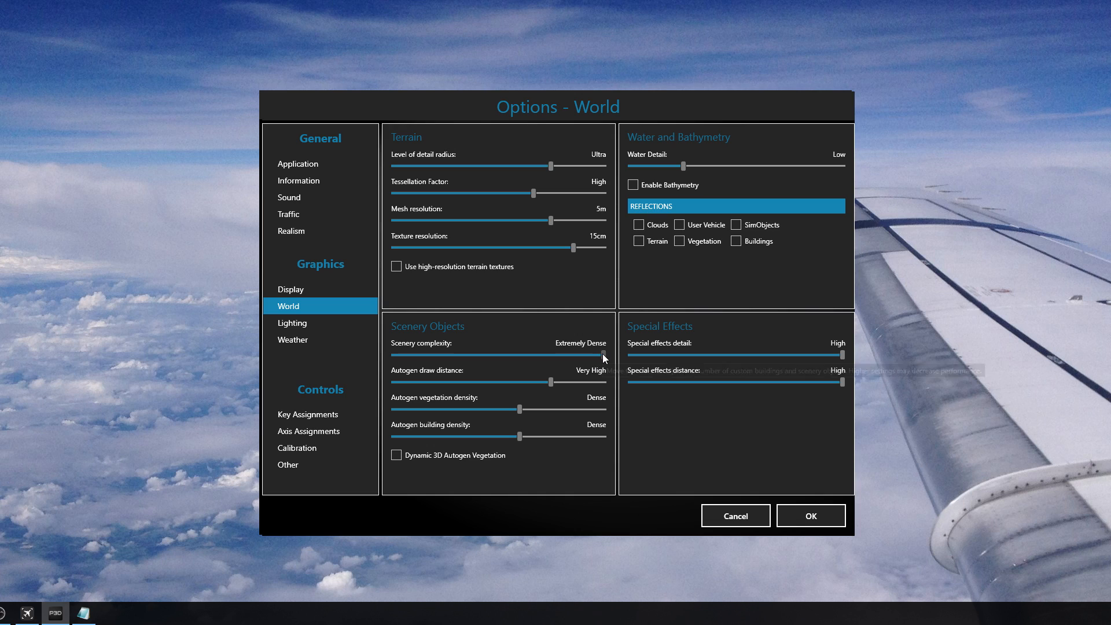
left_click_drag(603, 355, 561, 355)
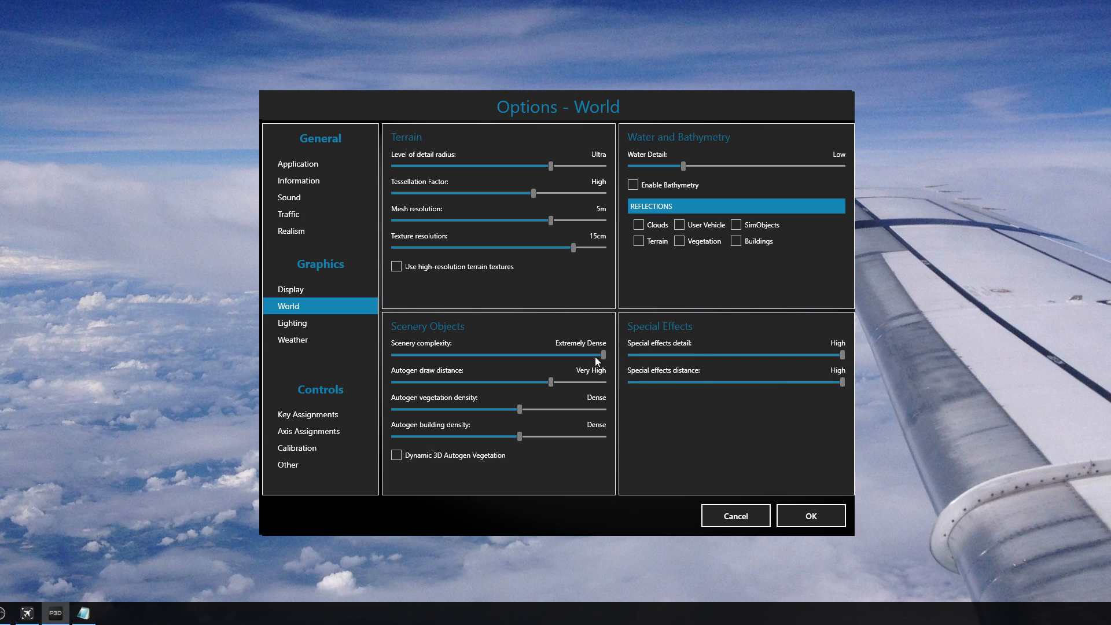
mouse_move(600, 353)
left_mouse_down()
mouse_move(468, 360)
mouse_move(612, 360)
left_mouse_up()
left_click_drag(552, 382, 515, 384)
left_click(508, 382)
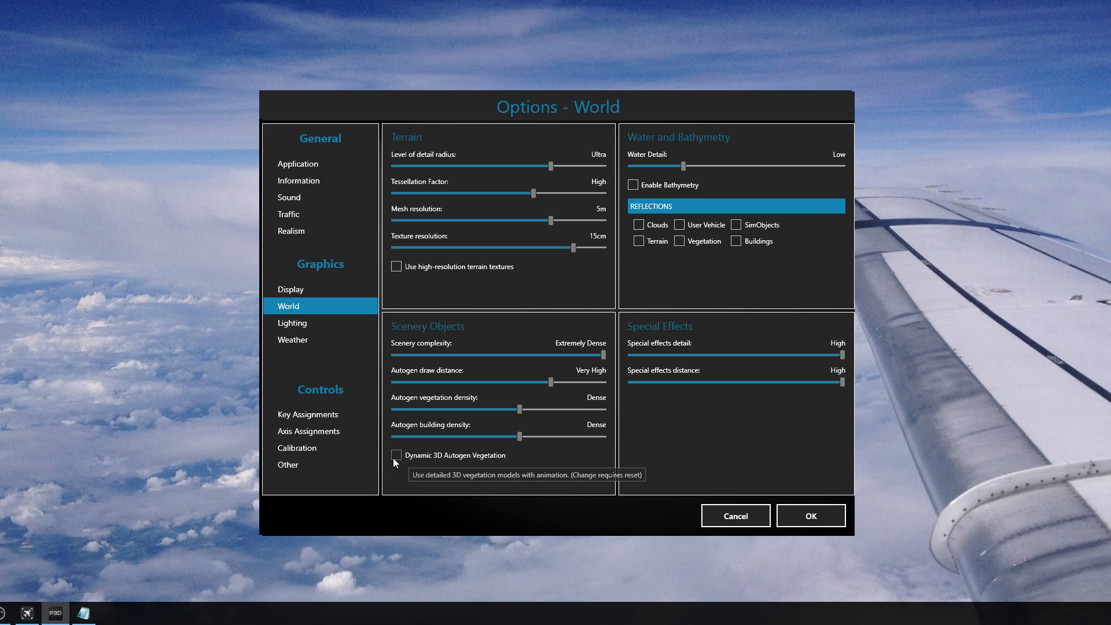
Step: Set water detail to Low and special effects detail to High
mouse_move(686, 165)
left_mouse_down()
mouse_move(626, 169)
mouse_move(767, 169)
mouse_move(696, 170)
left_mouse_up()
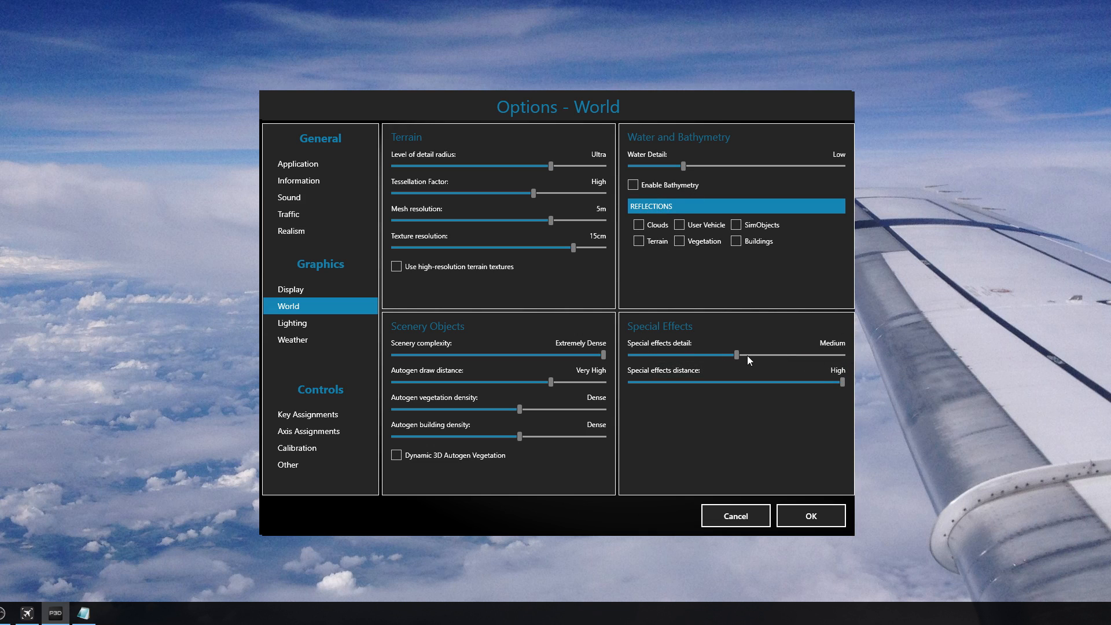
left_click_drag(692, 356, 853, 379)
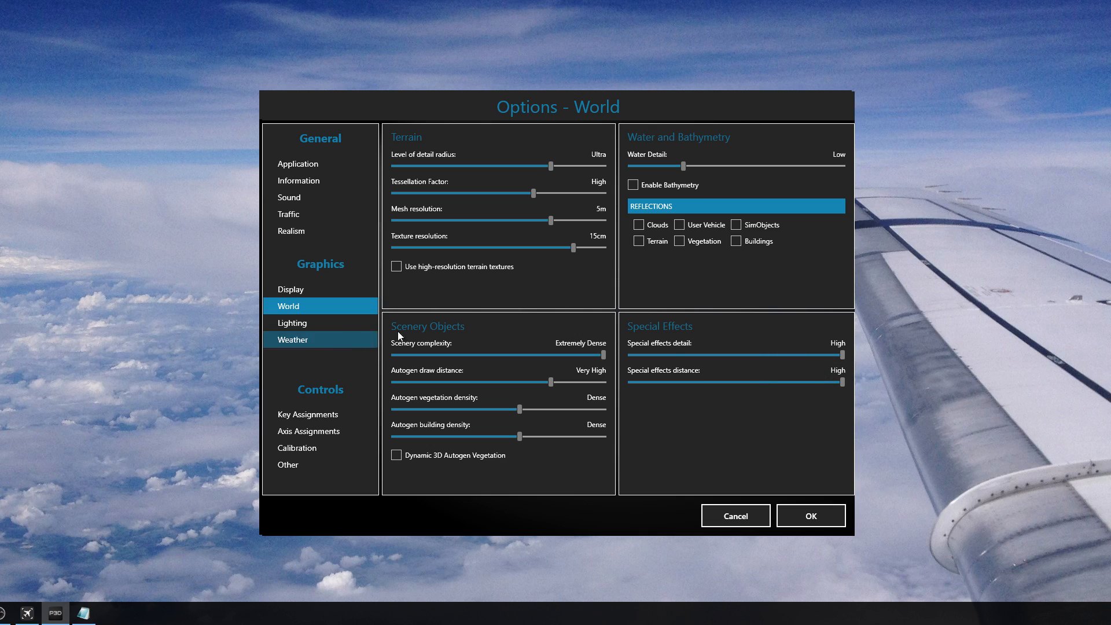
Step: Set dynamic reflections to Off in the Lighting options and check the antialiasing choice in the Display options
left_click(334, 323)
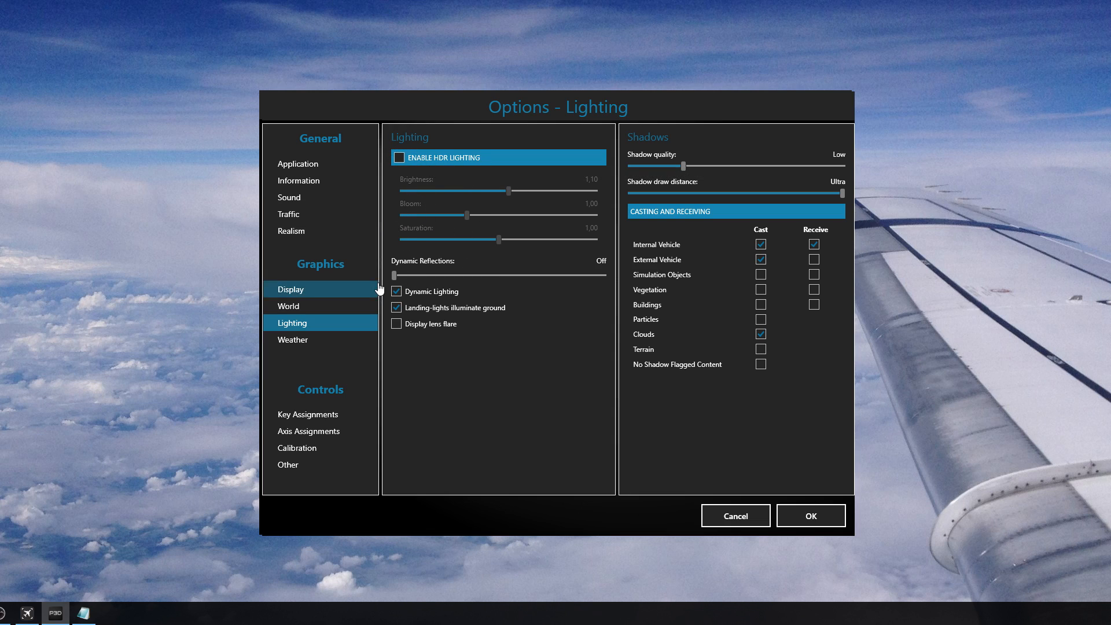
mouse_move(398, 273)
left_mouse_down()
mouse_move(480, 273)
mouse_move(388, 279)
left_mouse_up()
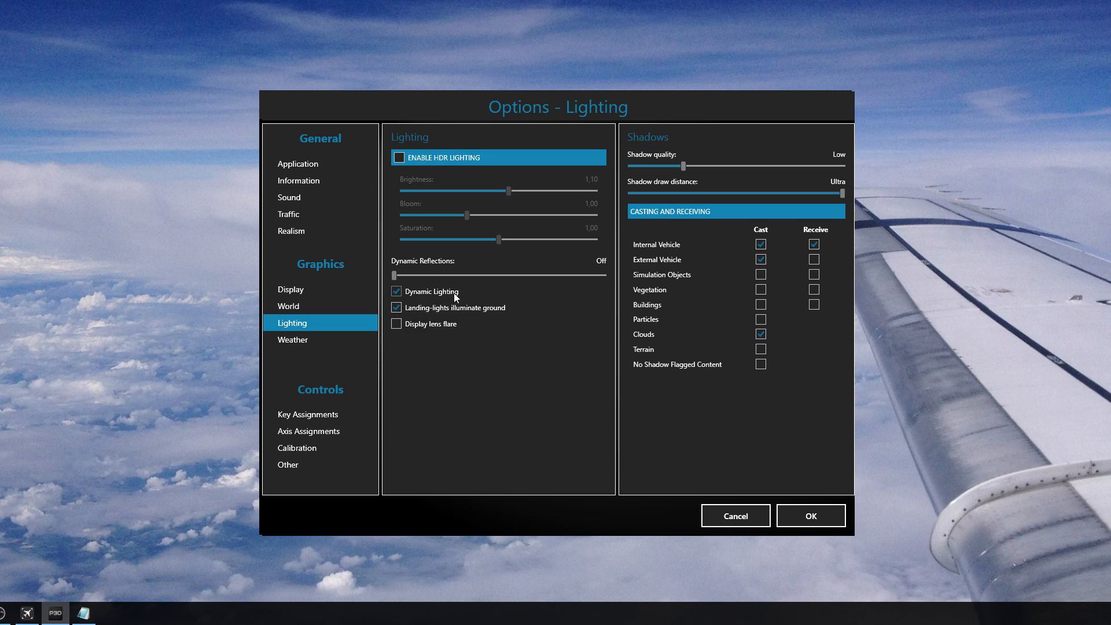
left_click(350, 294)
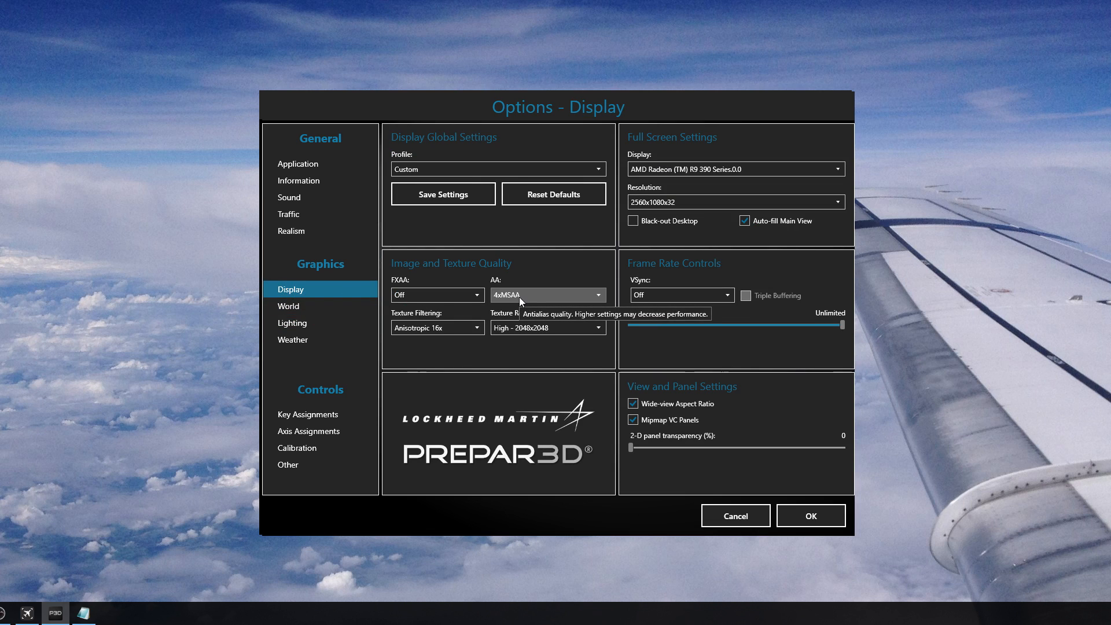
Step: Return to the Lighting options and set shadow quality to Low
left_click(332, 324)
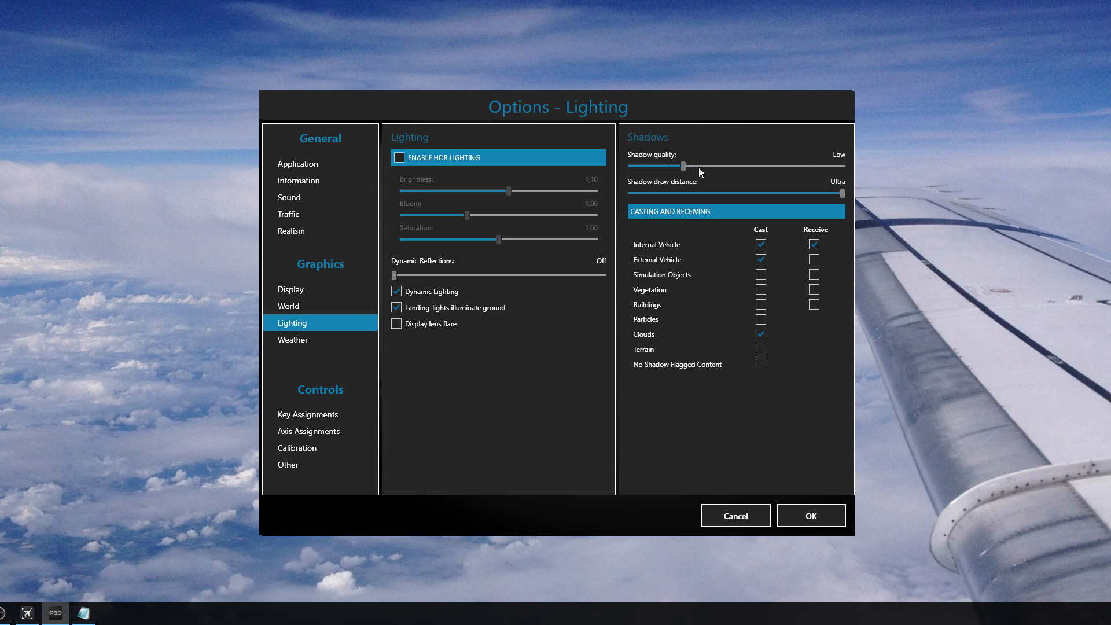
left_click_drag(669, 169, 729, 163)
left_click_drag(809, 168, 693, 173)
left_click_drag(686, 164, 770, 169)
left_click_drag(766, 171, 692, 171)
Step: Set shadow draw distance to Ultra and keep shadow casting enabled for clouds
mouse_move(761, 196)
left_mouse_down()
mouse_move(681, 194)
mouse_move(757, 195)
left_mouse_up()
mouse_move(745, 193)
left_mouse_down()
mouse_move(703, 192)
mouse_move(742, 193)
left_mouse_up()
left_click(809, 195)
mouse_move(842, 192)
left_mouse_down()
mouse_move(699, 195)
mouse_move(848, 197)
left_mouse_up()
left_click(760, 335)
left_click(761, 334)
Step: Open the Weather options for review
left_click(308, 343)
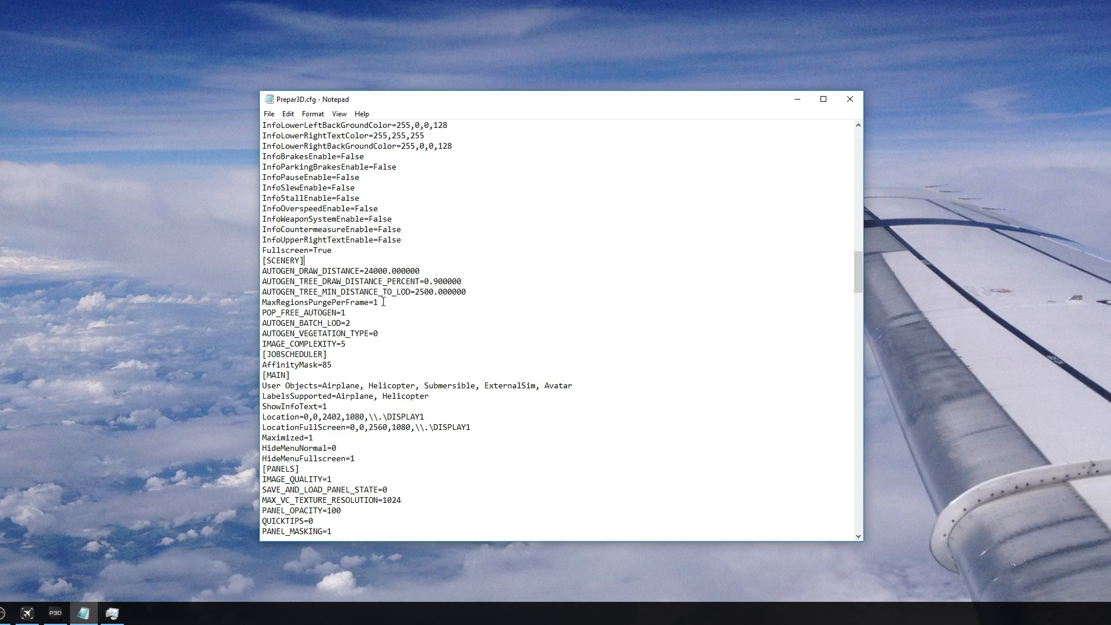
Step: In Notepad, locate the [SCENERY] section heading in Prepar3D.cfg
left_click_drag(304, 261, 247, 263)
left_click(328, 260)
left_click_drag(305, 260, 256, 261)
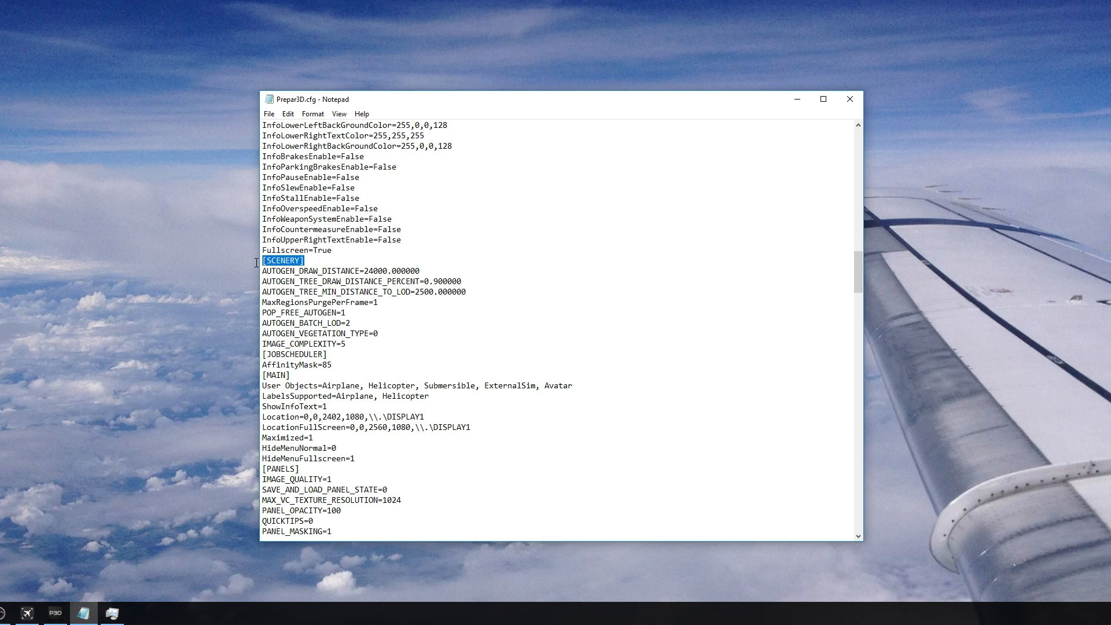
Step: Examine the MaxRegionsPurgePerFrame entry in the [SCENERY] section of Prepar3D.cfg
left_click(314, 291)
left_click_drag(380, 304, 251, 306)
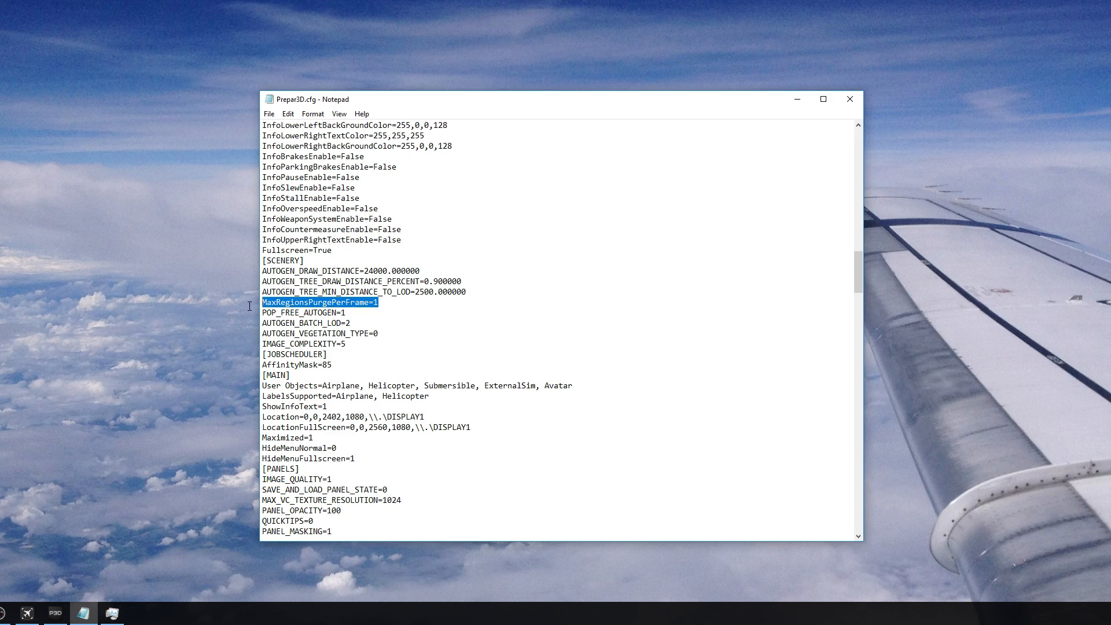
left_click(390, 306)
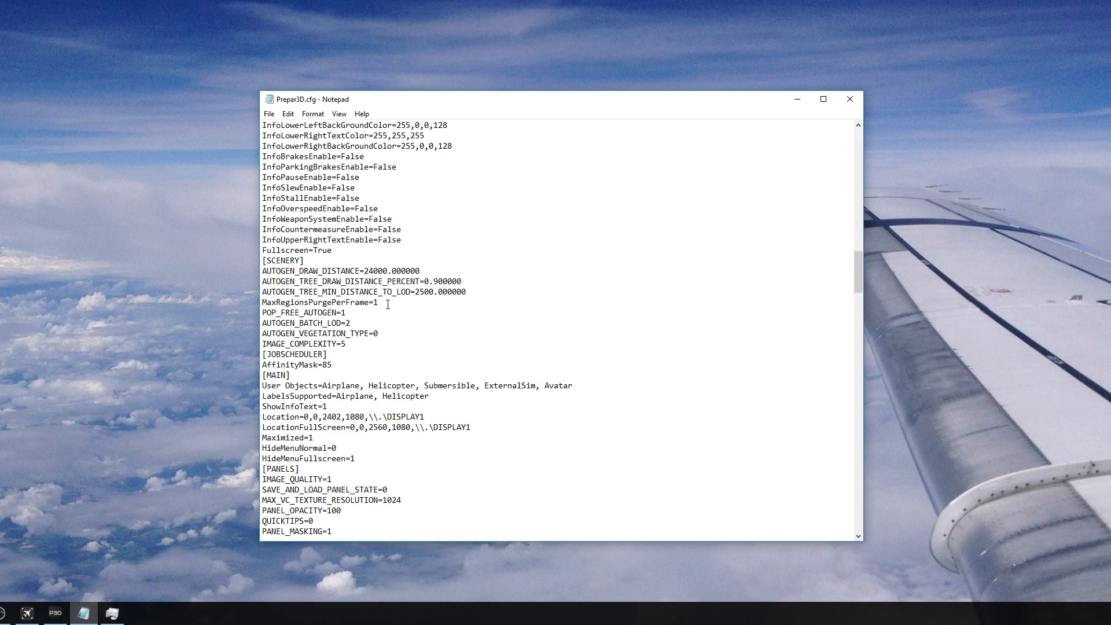
left_click(387, 304)
left_click_drag(387, 302, 261, 304)
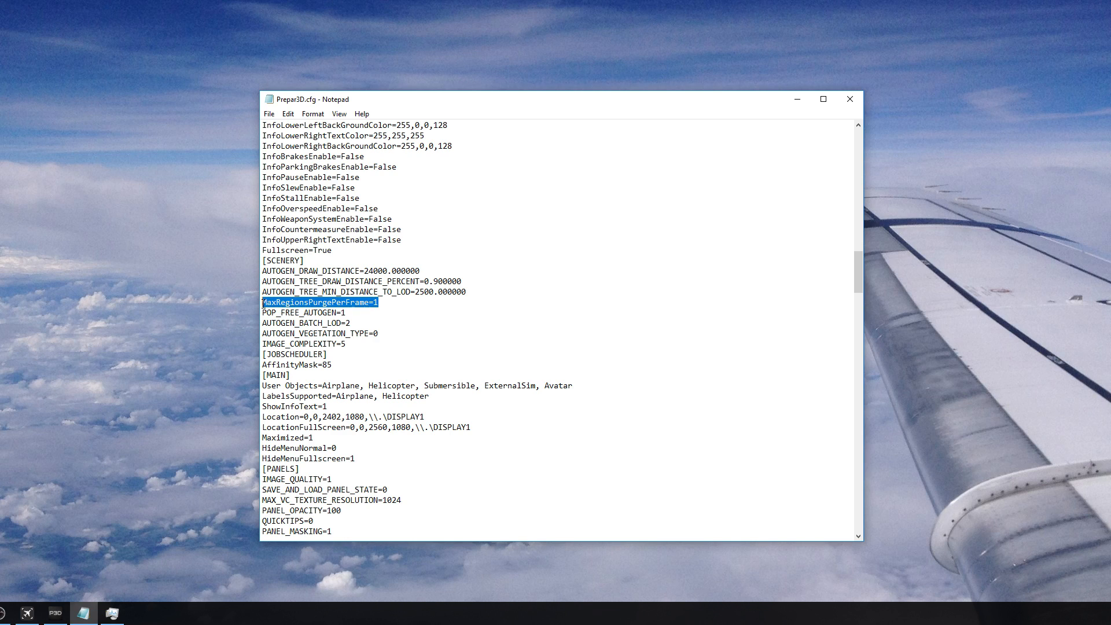
left_click(350, 306)
mouse_move(384, 305)
left_mouse_down()
mouse_move(262, 303)
mouse_move(375, 305)
left_mouse_up()
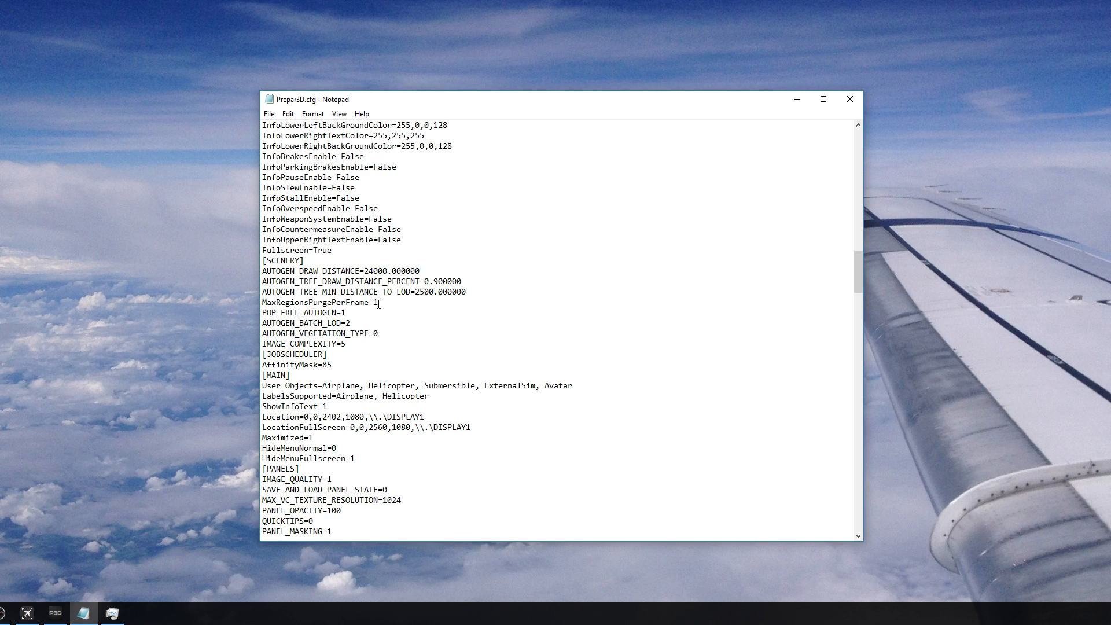
left_click_drag(382, 305, 248, 307)
left_click(310, 265)
left_click_drag(392, 306, 242, 308)
left_click(383, 310)
double_click(377, 303)
left_click(383, 308)
double_click(377, 303)
left_click_drag(379, 302, 251, 304)
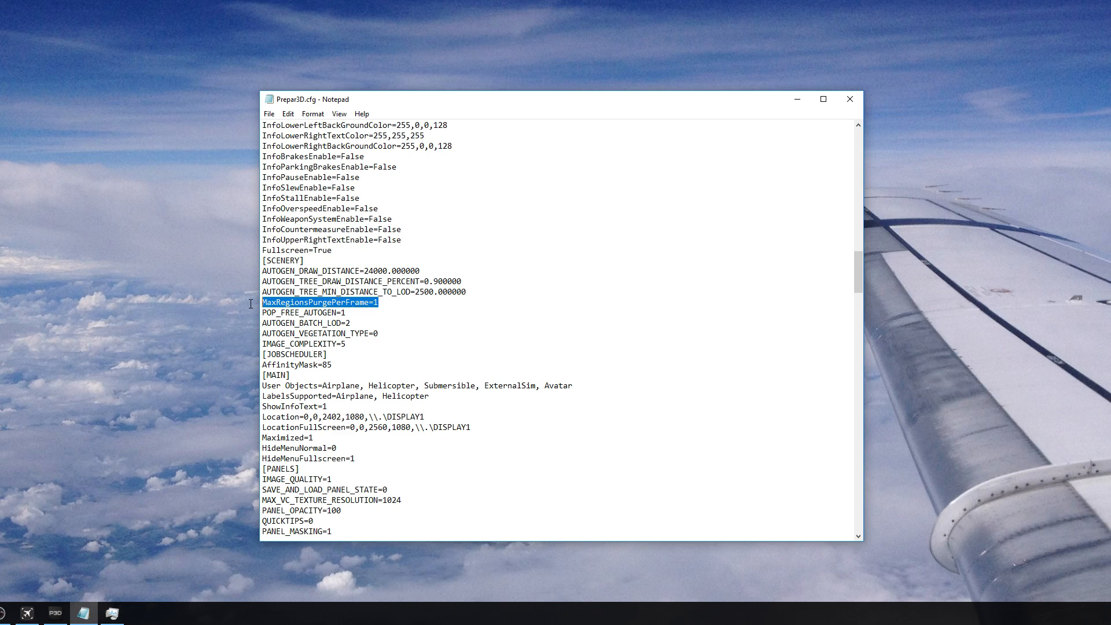
left_click(343, 366)
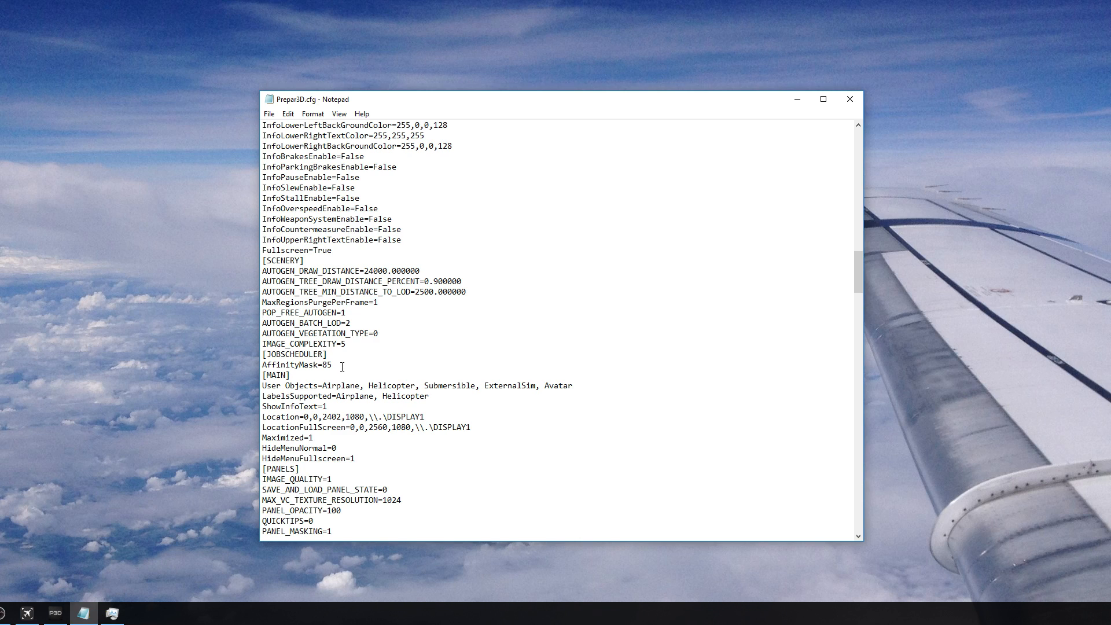
Step: Examine the AffinityMask entry in the [JOBSCHEDULER] section of Prepar3D.cfg
key("Up")
key("Up")
left_click_drag(331, 354, 257, 355)
left_click(341, 356)
mouse_move(334, 365)
left_mouse_down()
mouse_move(262, 366)
mouse_move(335, 366)
left_mouse_up()
left_click_drag(339, 365, 248, 369)
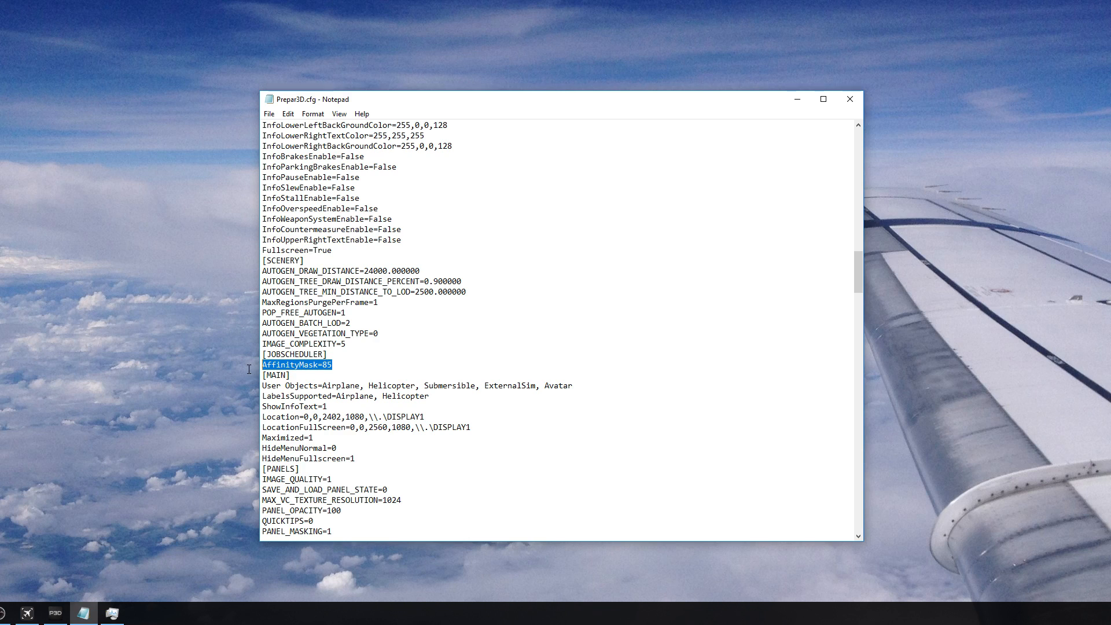
left_click(335, 366)
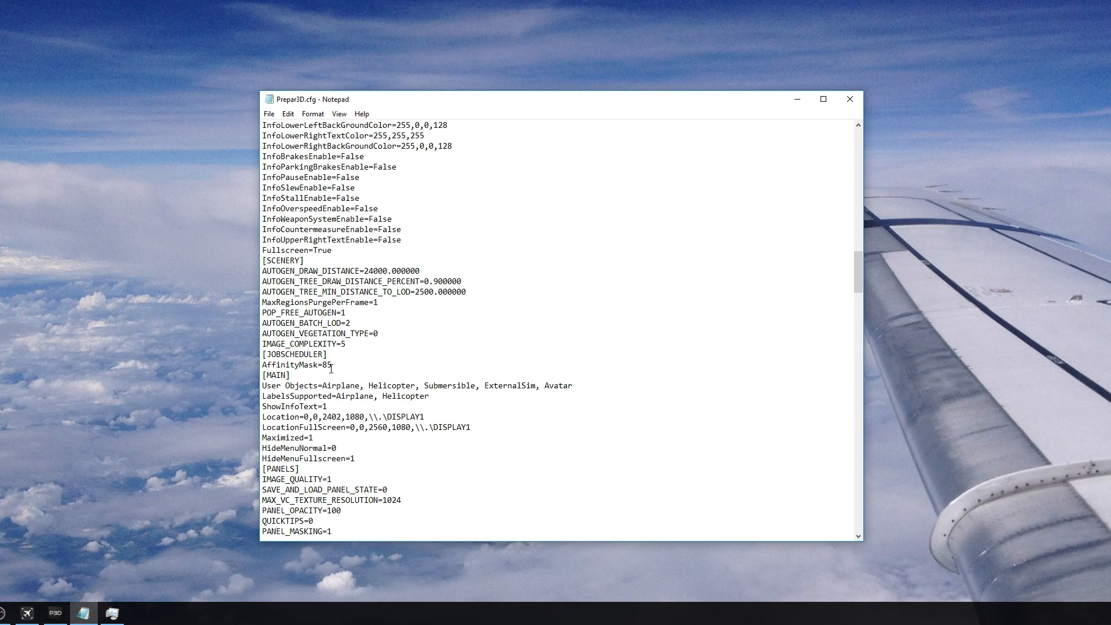
Step: Check the CPU's logical processor count in Task Manager, and minimize it again
left_click(112, 613)
left_click_drag(778, 186, 631, 165)
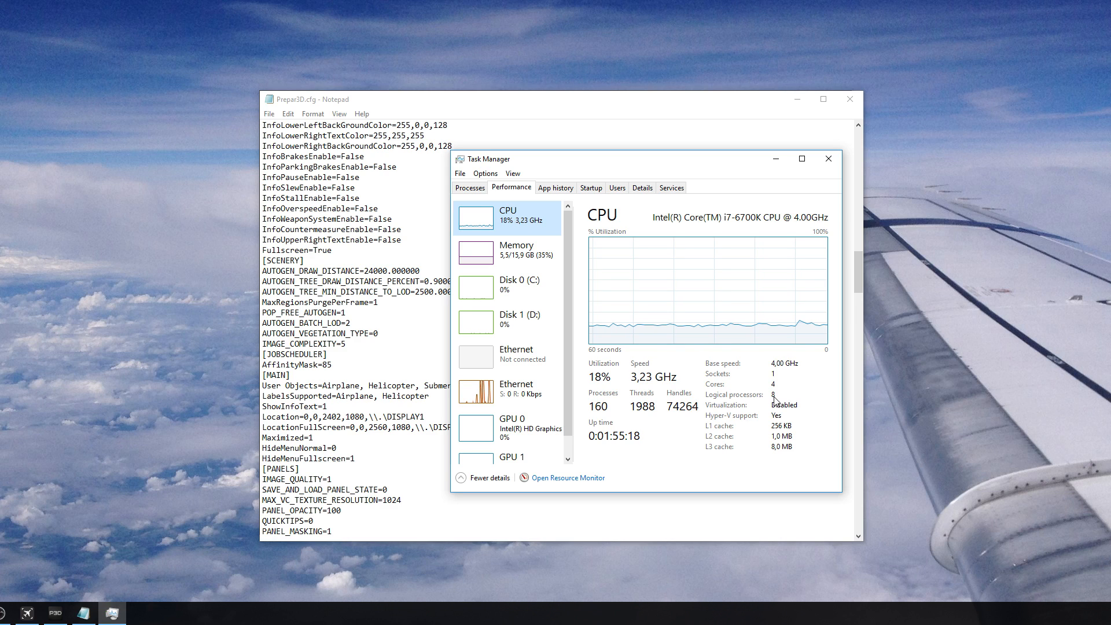
left_click(775, 159)
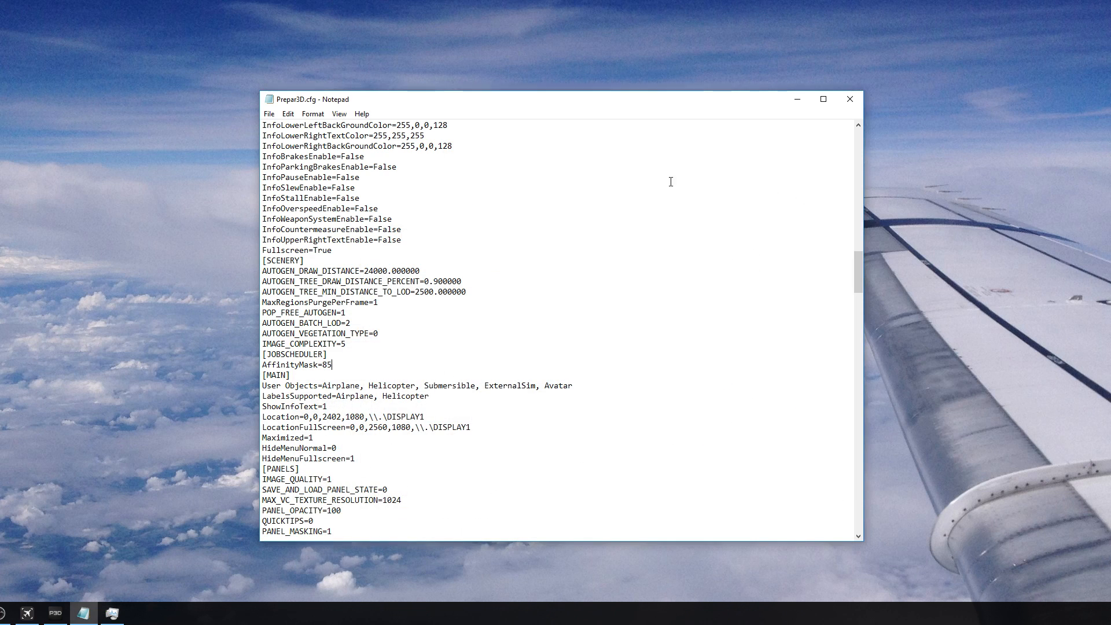
Step: Switch to the browser's BinaryHex Converter page and convert the binary value 01010101 to decimal
left_click(3, 613)
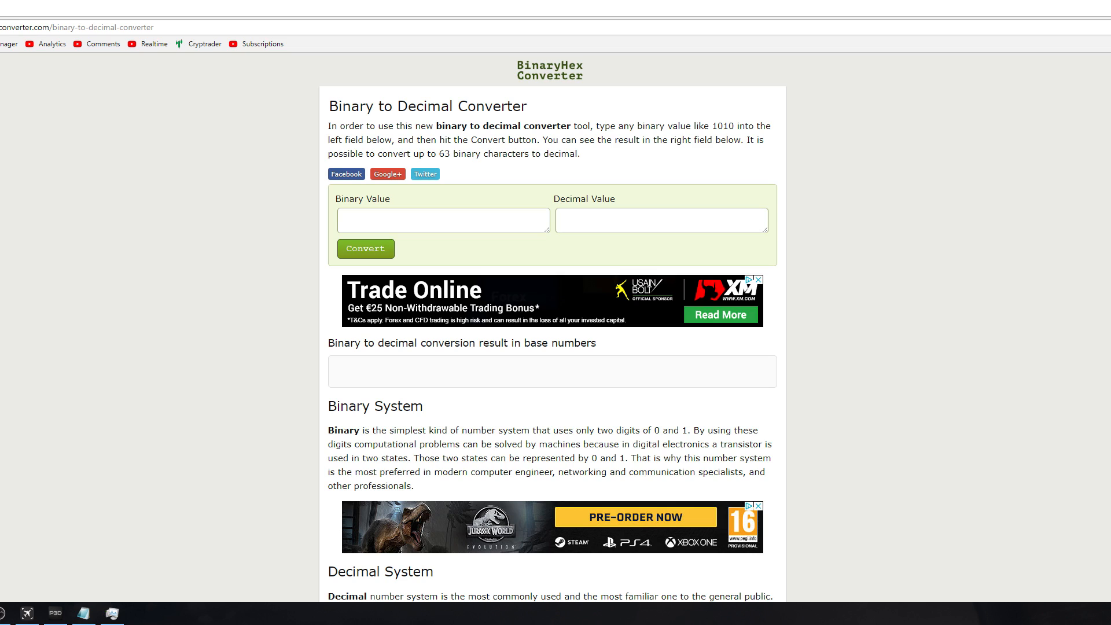
left_click(419, 213)
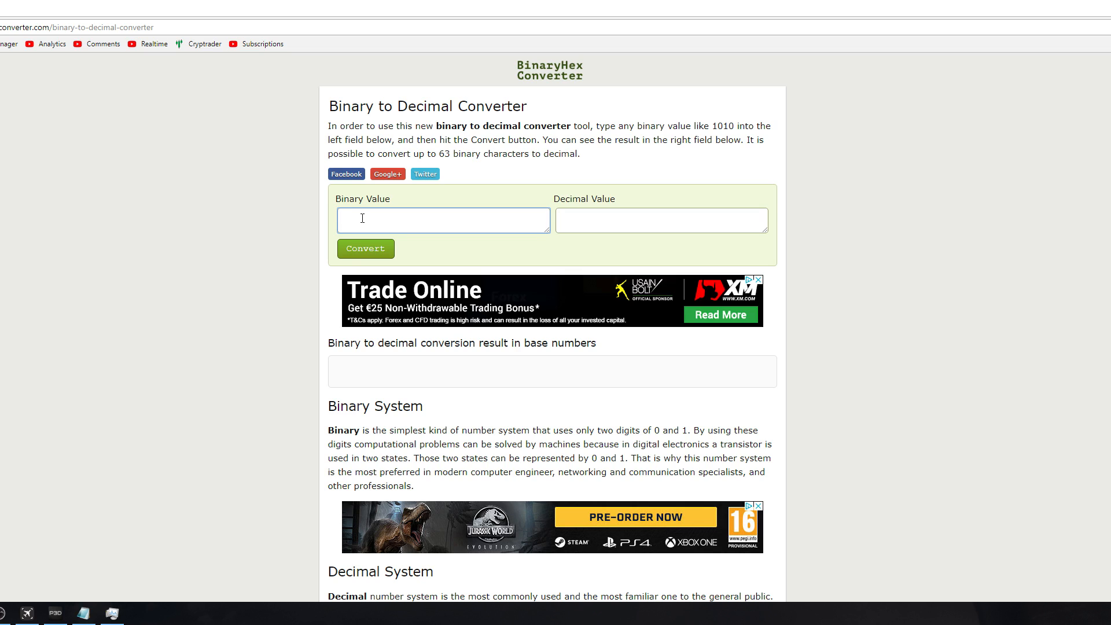
type("01010101")
left_click_drag(339, 216, 360, 216)
left_click(377, 247)
left_click(584, 219)
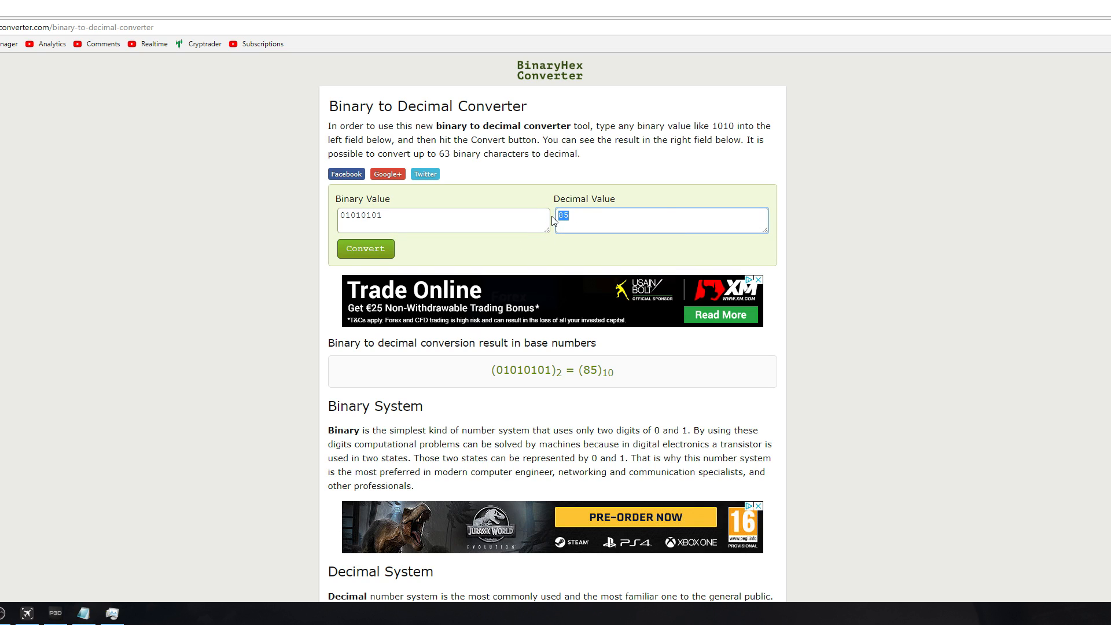
Step: Change the binary value to 01111111 and convert it to decimal
left_click_drag(377, 215, 352, 216)
type("11111")
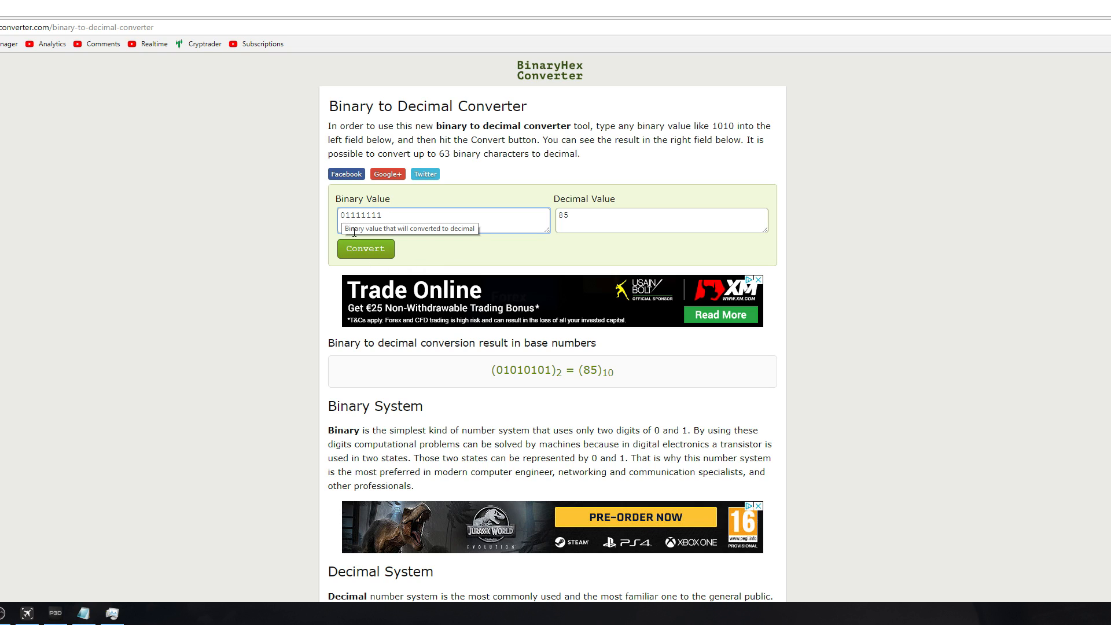
left_click(379, 249)
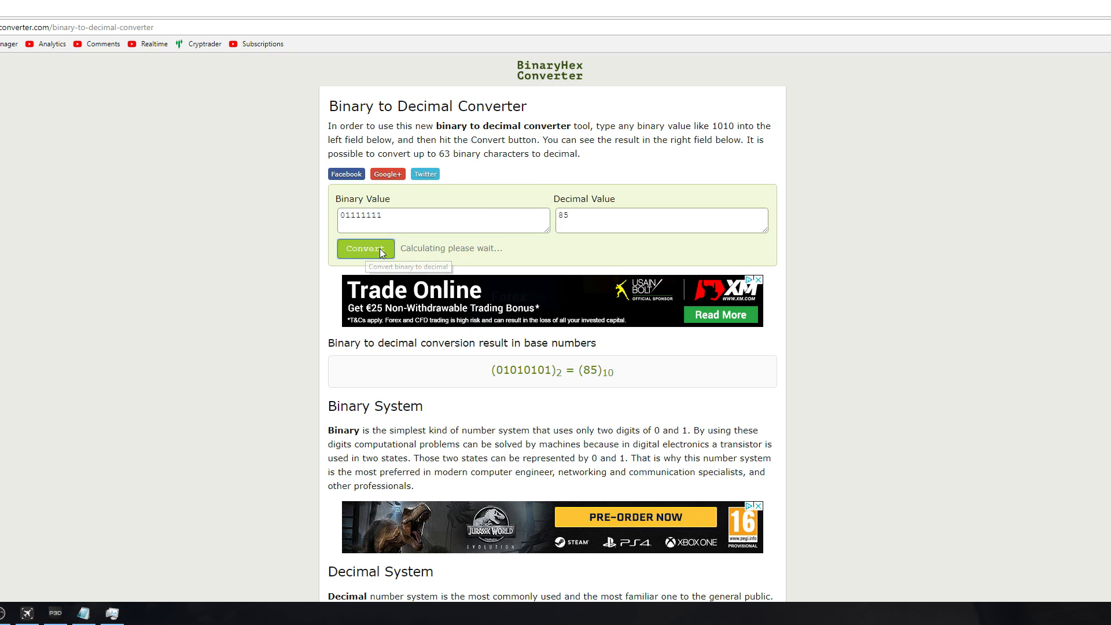
left_click(555, 219)
Step: Replace the binary value with 01010101 and convert it to decimal again
left_click_drag(457, 220, 331, 221)
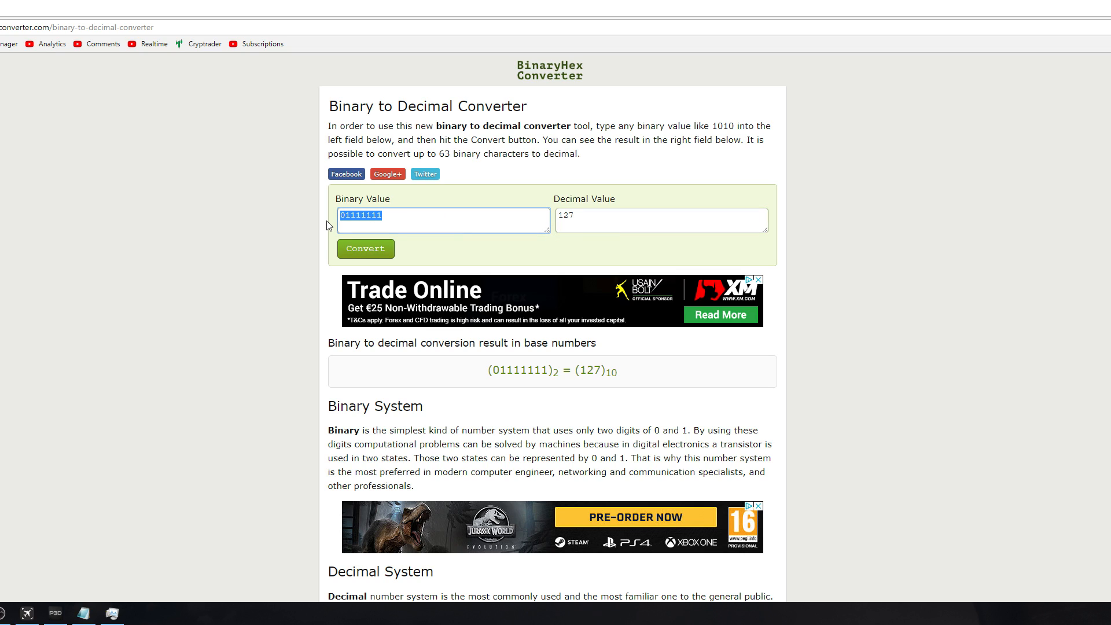
type("01010101")
key("Tab")
key("Return")
double_click(588, 222)
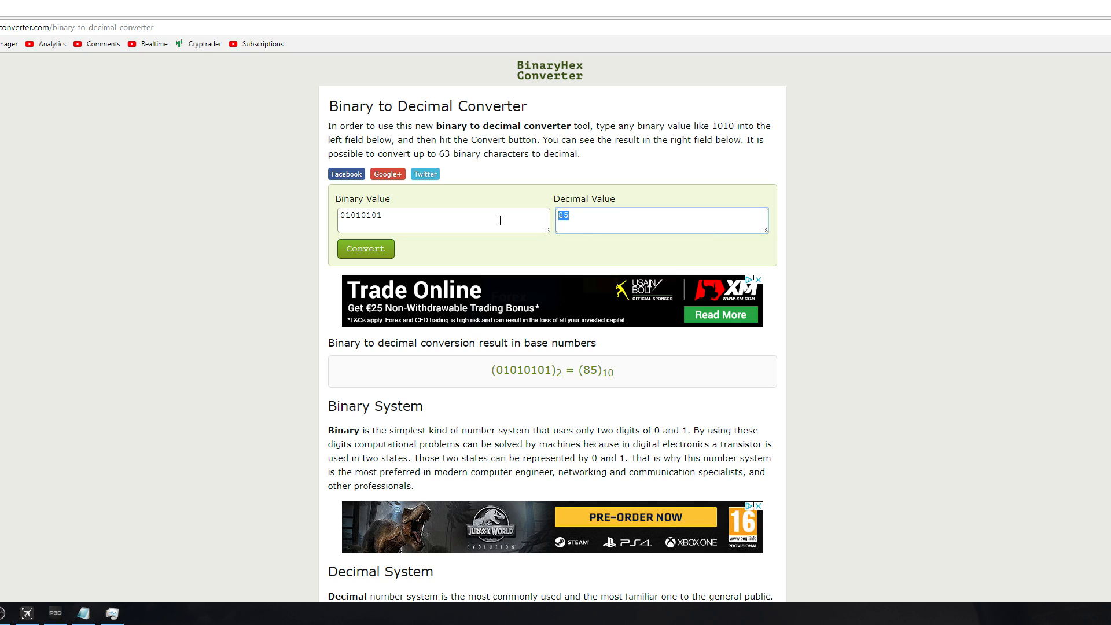
left_click(543, 215)
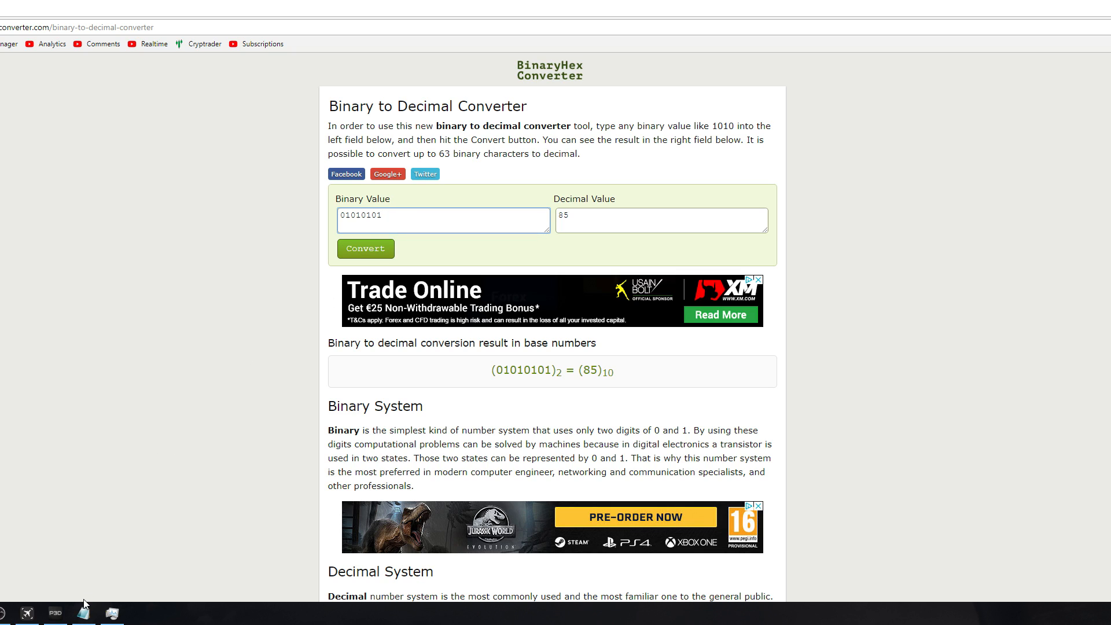
Step: Examine the individual digits of the binary value 01010101 and its decimal equivalent
mouse_move(85, 607)
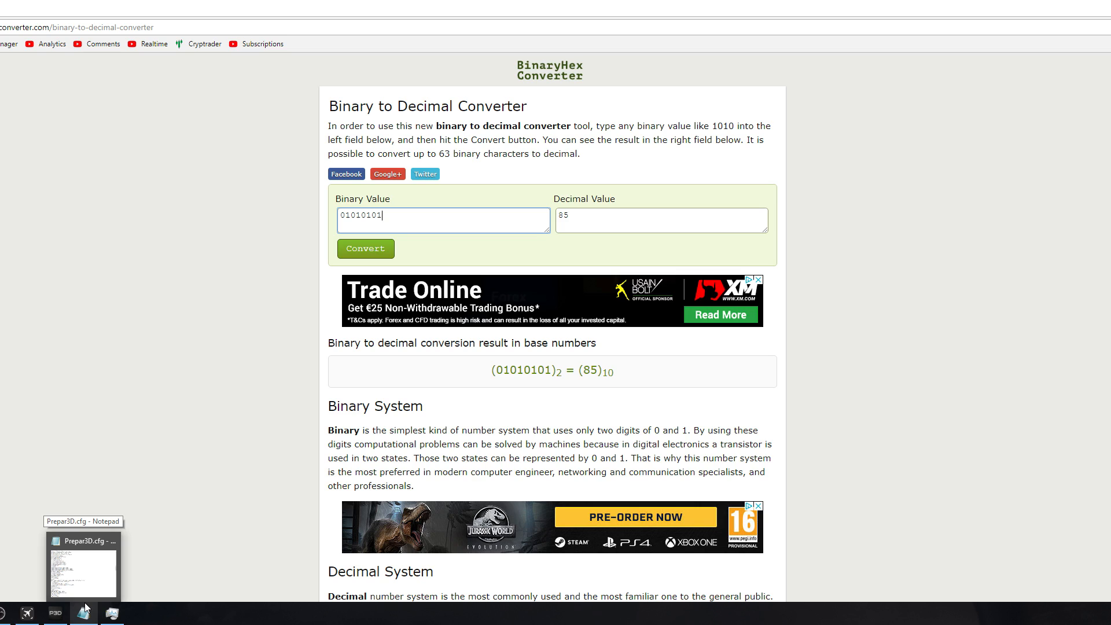
left_click_drag(397, 222, 336, 224)
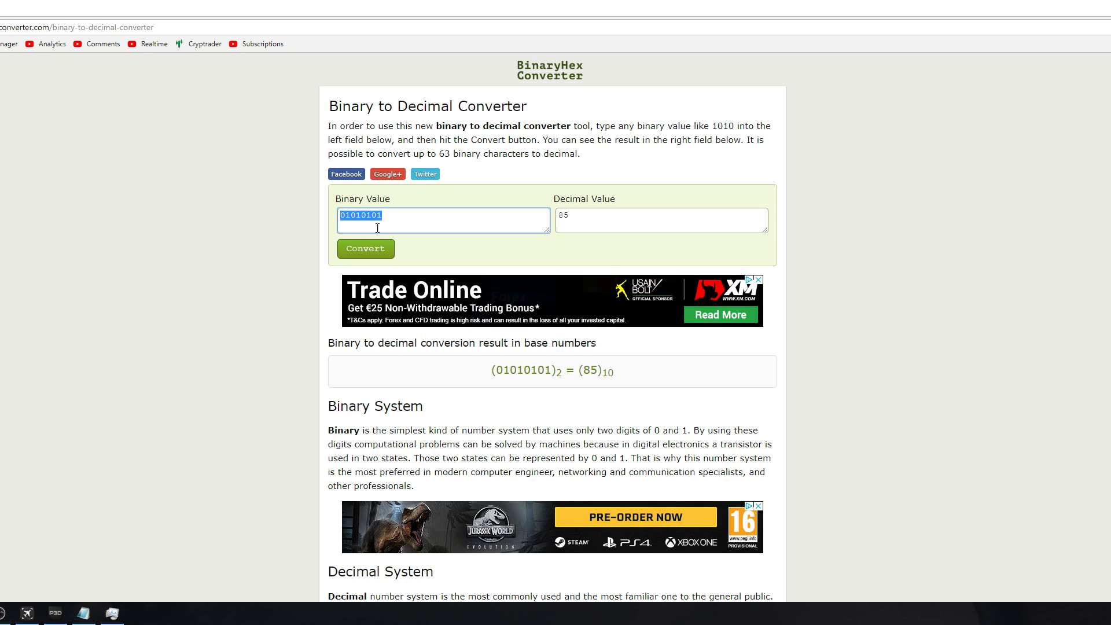
left_click(397, 218)
double_click(391, 218)
left_click(397, 219)
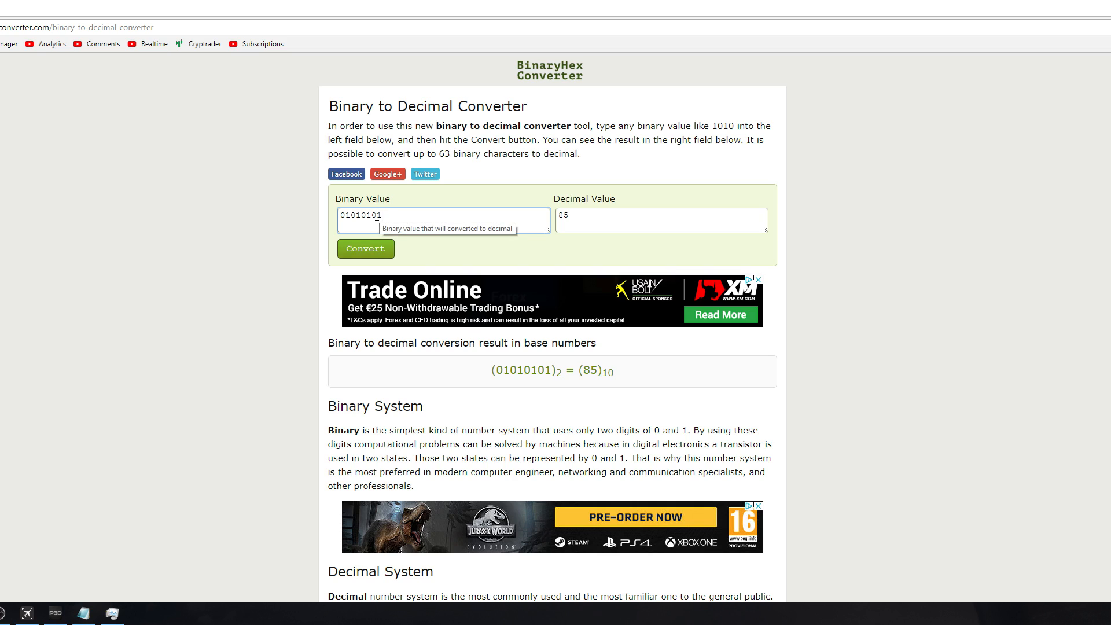
left_click_drag(377, 216, 372, 216)
left_click(599, 222)
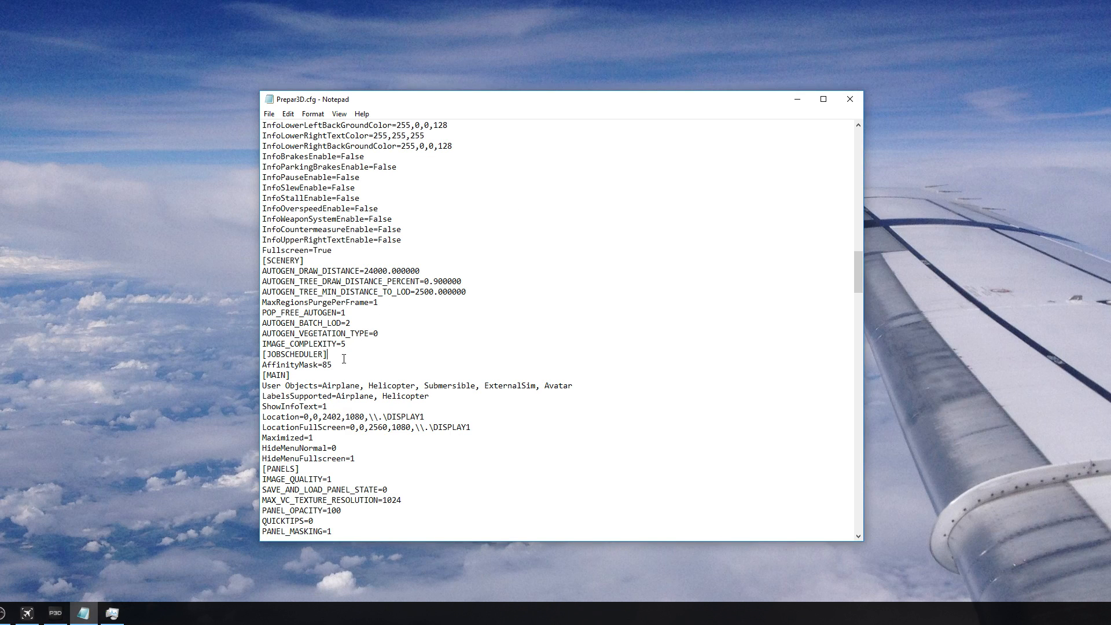
Step: Back in Notepad, review the [JOBSCHEDULER] heading together with its AffinityMask line
left_click_drag(341, 364, 245, 363)
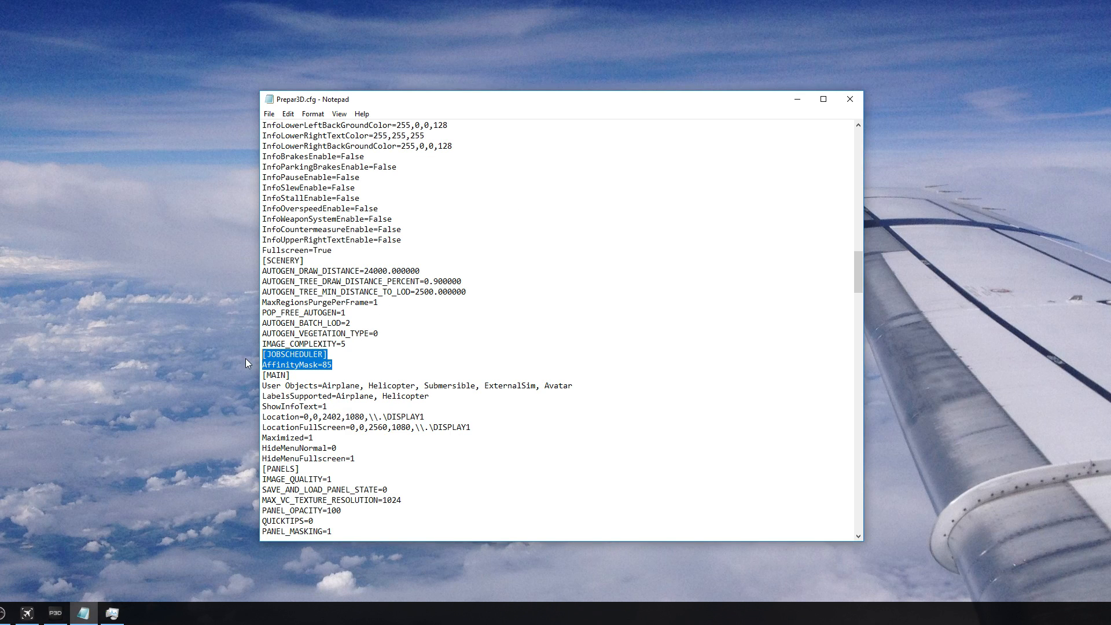
left_click(345, 359)
scroll(389, 366, "down", 1)
left_click_drag(335, 334, 261, 324)
left_click(355, 334)
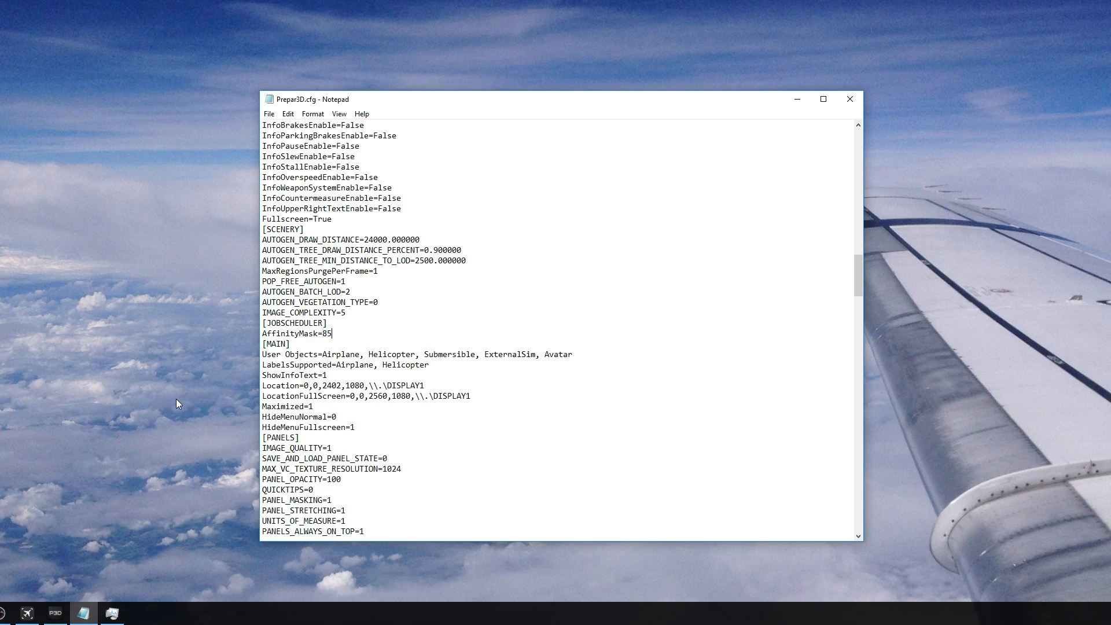
Step: Locate the [DISPLAY] section of Prepar3D.cfg and examine its TEXTURE_BANDWIDTH_MULT entry
left_click_drag(305, 303, 249, 302)
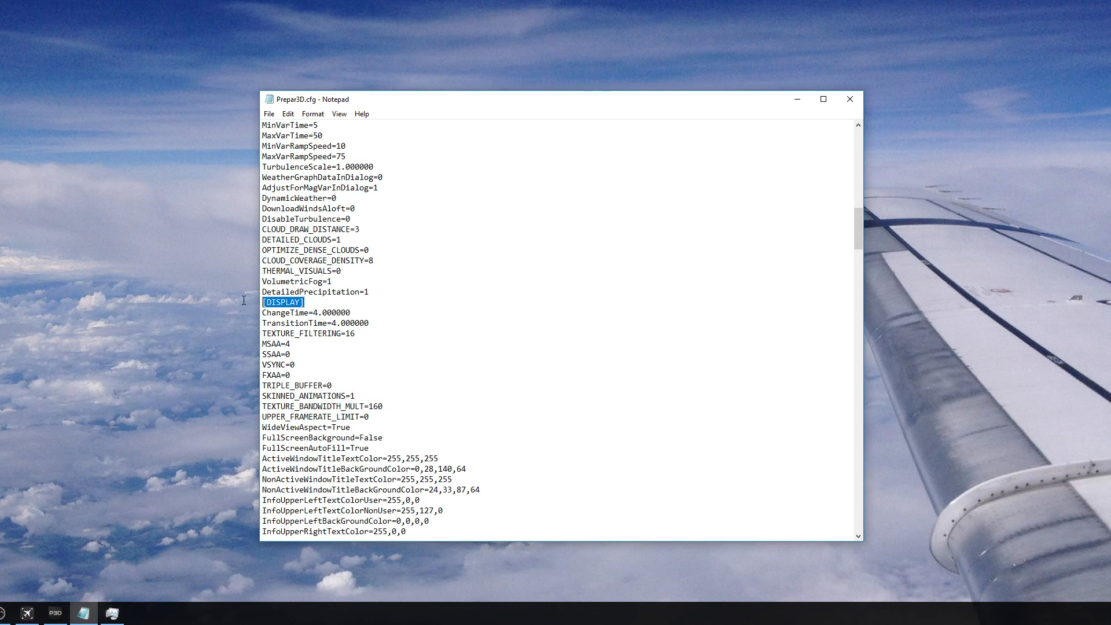
left_click(318, 323)
left_click_drag(385, 406, 246, 410)
left_click(374, 426)
mouse_move(384, 408)
left_mouse_down()
mouse_move(252, 410)
mouse_move(296, 397)
mouse_move(261, 406)
mouse_move(380, 407)
left_mouse_up()
mouse_move(365, 406)
left_mouse_down()
mouse_move(297, 407)
mouse_move(395, 406)
mouse_move(369, 410)
mouse_move(382, 411)
left_mouse_up()
Step: Locate the [TERRAIN] section of Prepar3D.cfg and examine its TEXTURE_SIZE_EXP entry
scroll(382, 411, "down", 20)
double_click(292, 344)
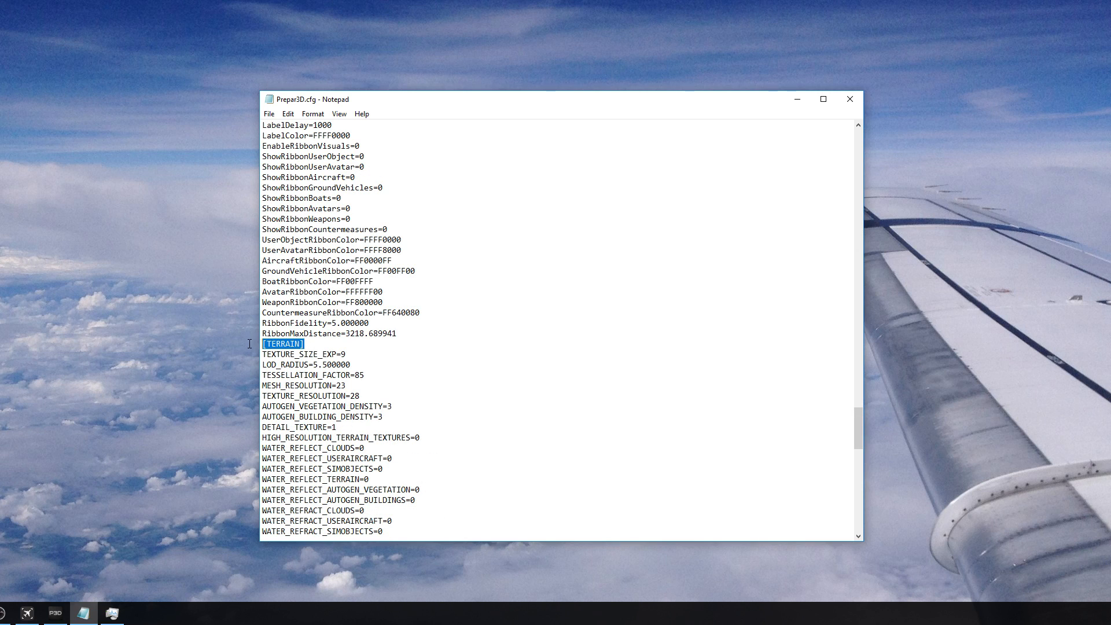
left_click(301, 346)
mouse_move(346, 355)
left_mouse_down()
mouse_move(330, 355)
mouse_move(341, 355)
left_mouse_up()
mouse_move(345, 355)
left_mouse_down()
mouse_move(253, 356)
mouse_move(349, 355)
left_mouse_up()
mouse_move(343, 356)
left_mouse_down()
mouse_move(267, 365)
mouse_move(256, 351)
mouse_move(347, 353)
left_mouse_up()
mouse_move(342, 354)
left_mouse_down()
mouse_move(260, 354)
mouse_move(348, 354)
left_mouse_up()
Step: Examine the UseGlobalTerrainView entry at the end of the [TERRAIN] section
scroll(359, 393, "down", 6)
left_click(389, 406)
left_click_drag(389, 407, 247, 409)
left_click(341, 399)
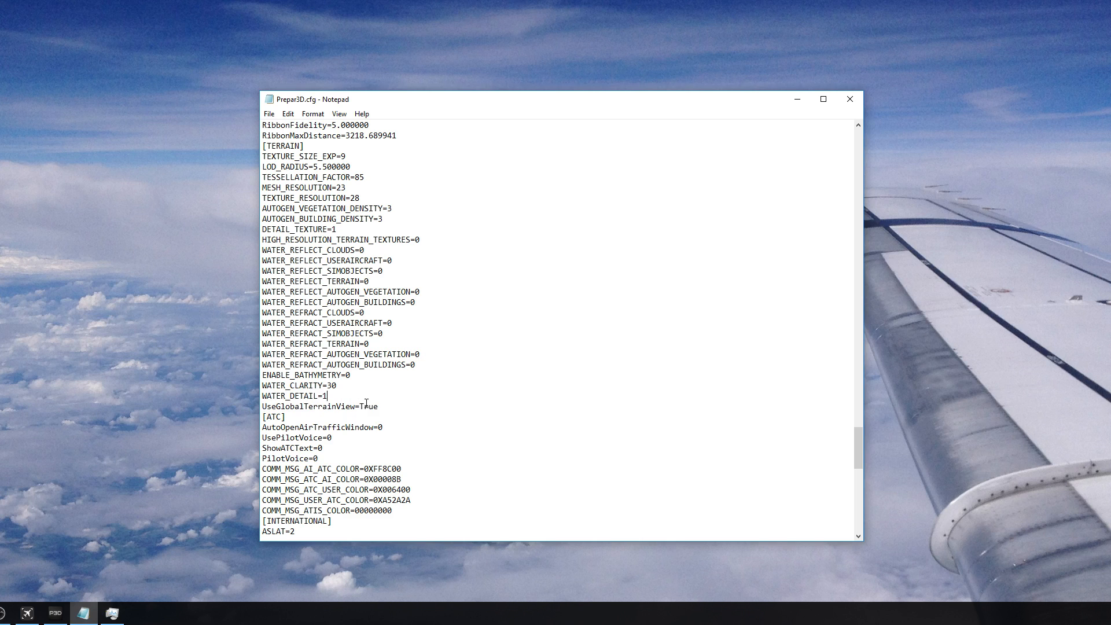
mouse_move(386, 407)
left_mouse_down()
mouse_move(259, 411)
mouse_move(380, 408)
left_mouse_up()
left_click_drag(377, 408, 255, 408)
left_click(369, 414)
left_click_drag(389, 405, 354, 412)
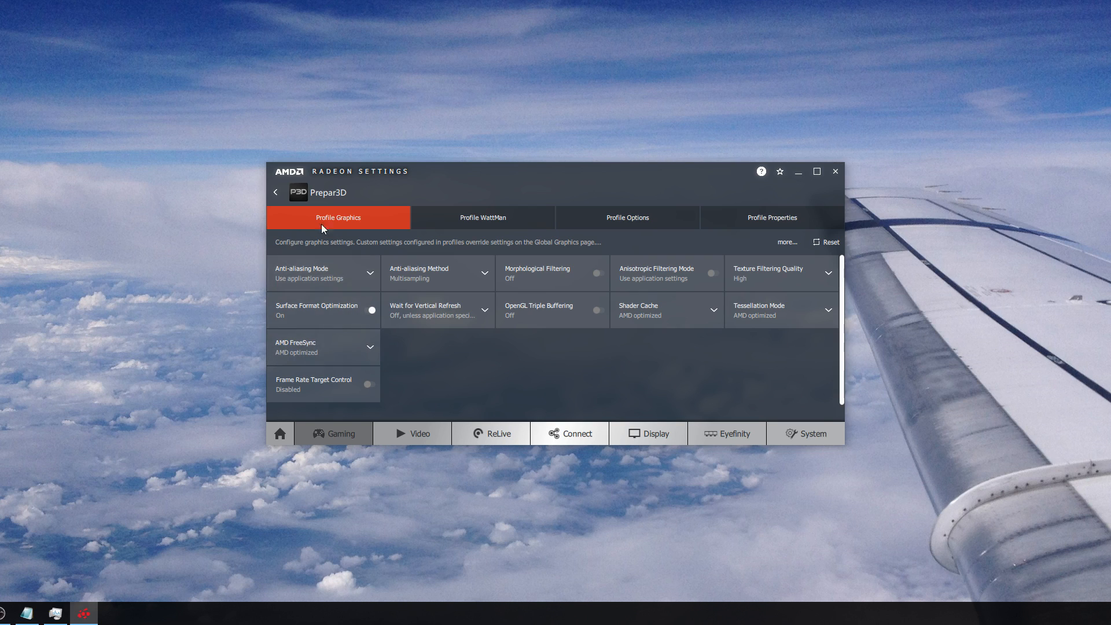
Step: In AMD Radeon Settings, set AMD FreeSync to On in the Prepar3D graphics profile
left_click(350, 347)
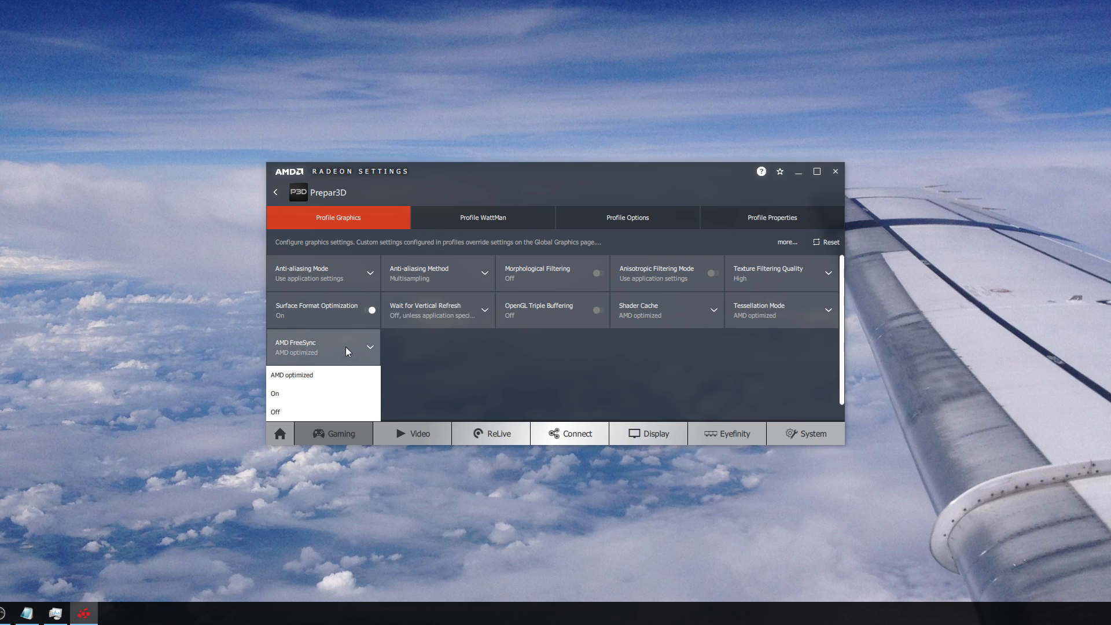
left_click(303, 397)
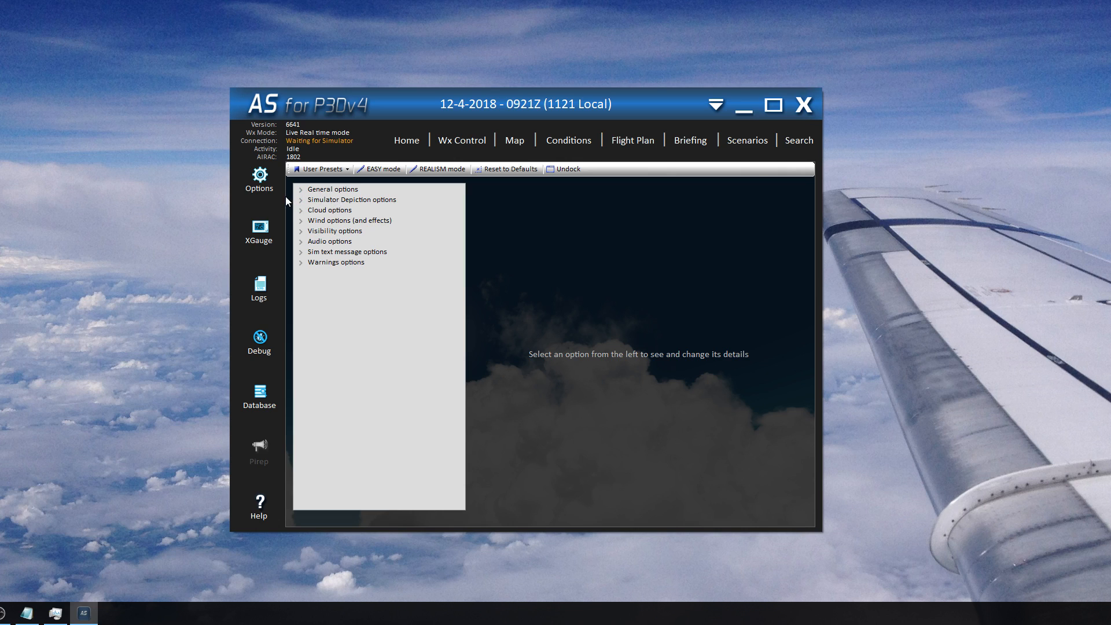
Step: In AS for P3Dv4, review the Download interval, Suppress local weather changes and Depict hurricanes options
left_click(302, 190)
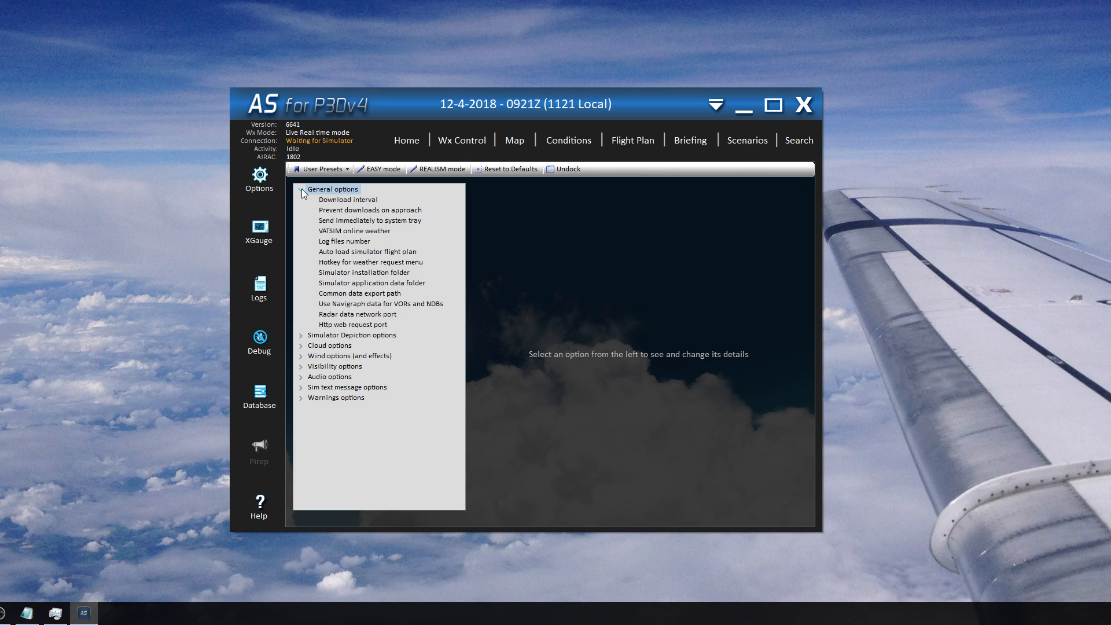
left_click(339, 202)
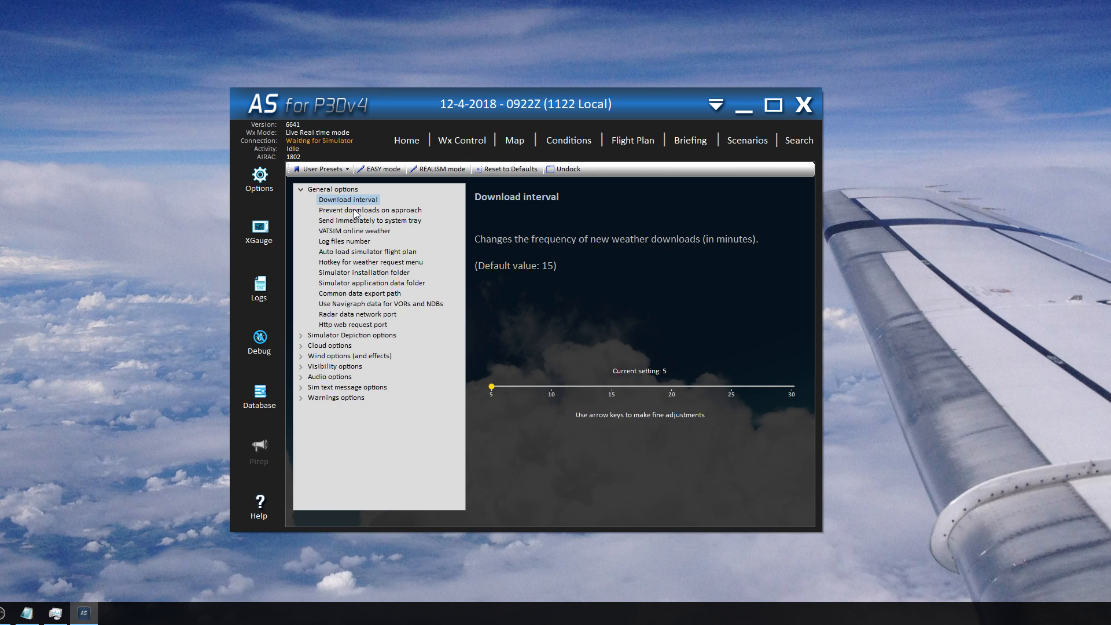
left_click(301, 190)
left_click(301, 203)
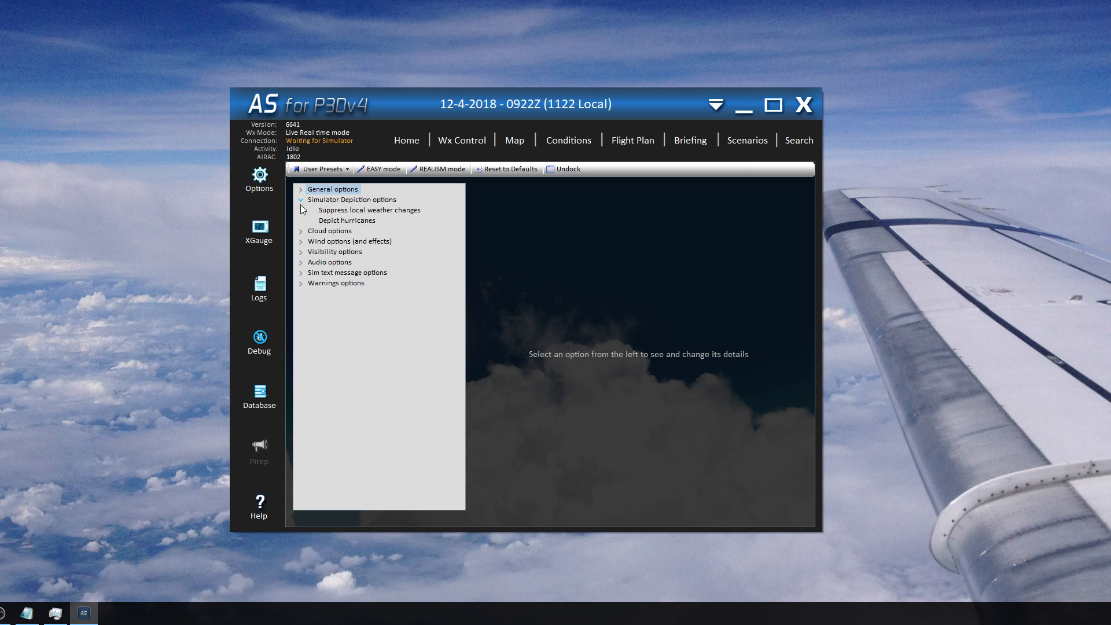
left_click(364, 210)
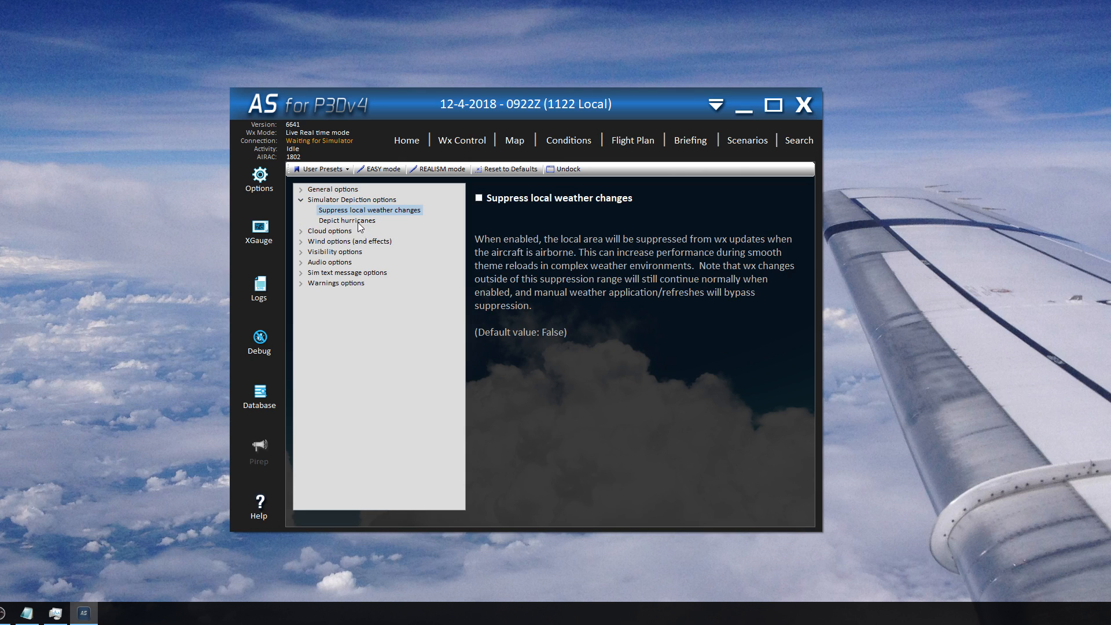
left_click(362, 222)
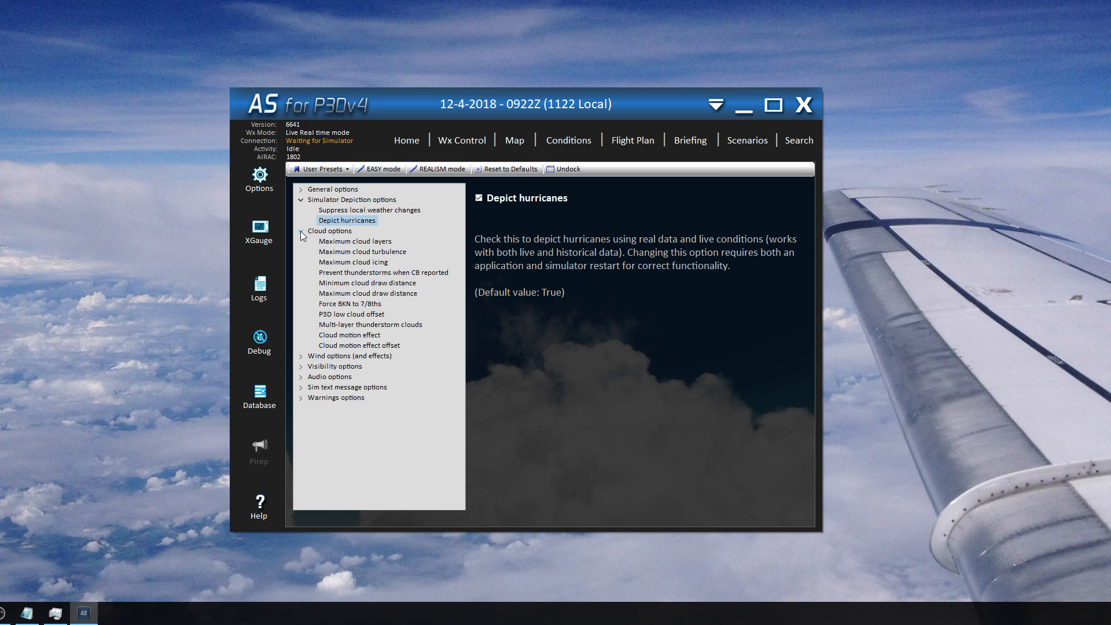
Step: Review the cloud options for maximum layers, turbulence, icing, CB thunderstorm prevention, and minimum and maximum draw distance
left_click(371, 242)
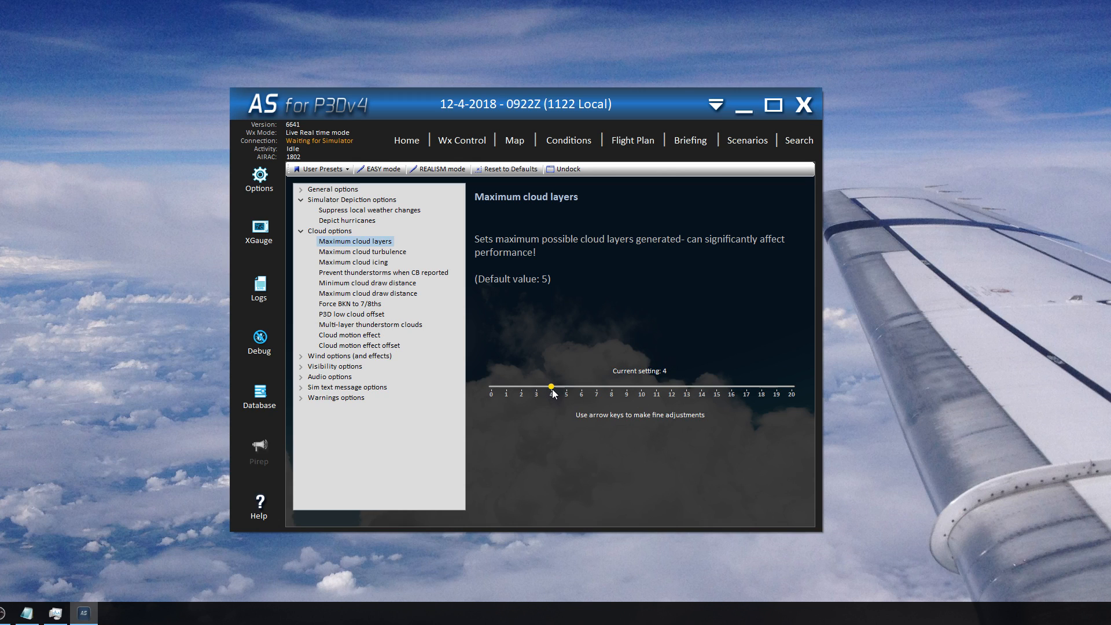
left_click(359, 252)
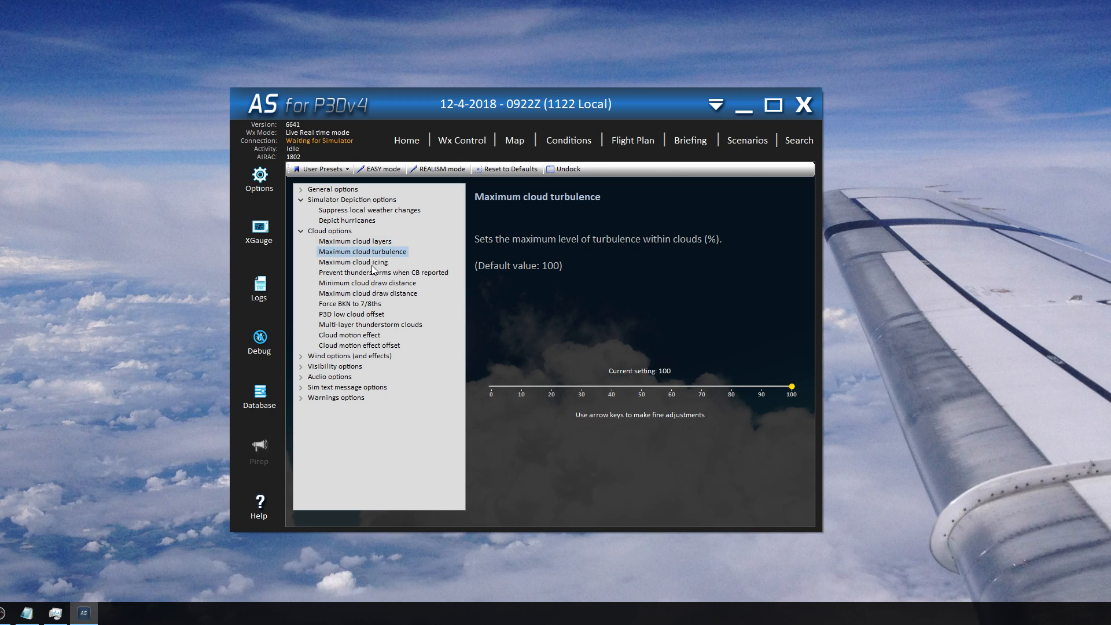
left_click(375, 263)
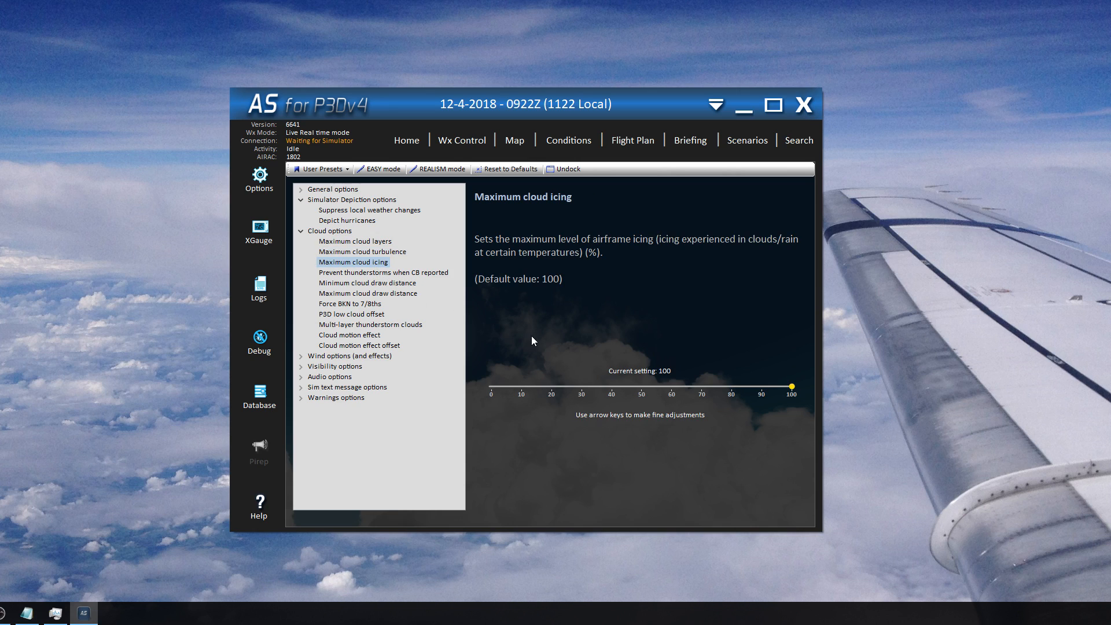
left_click(364, 273)
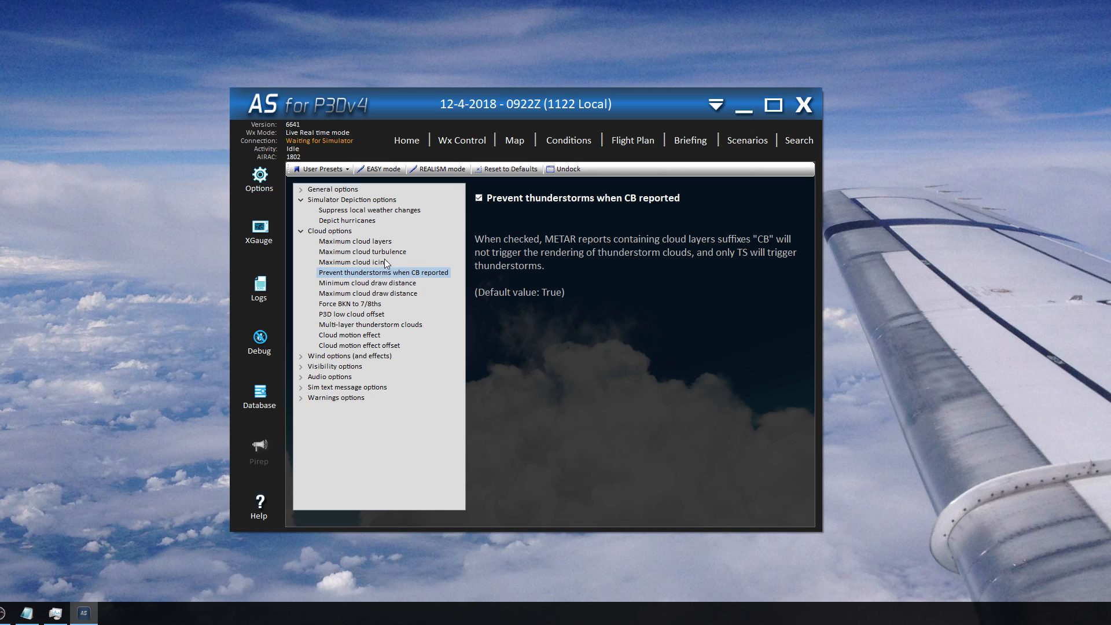
left_click(376, 283)
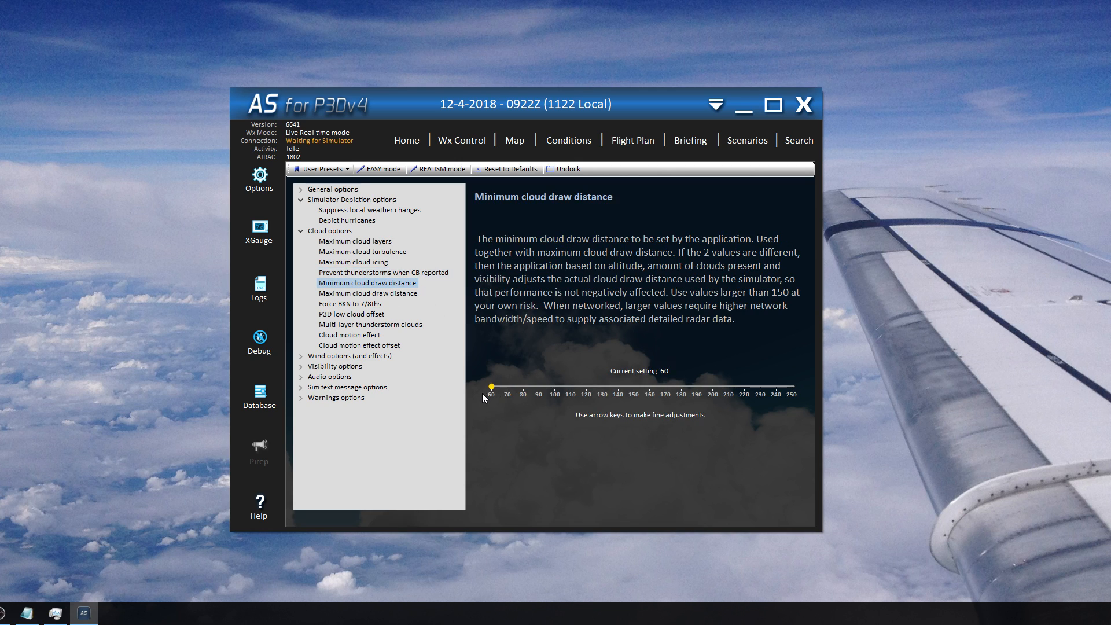
left_click(387, 294)
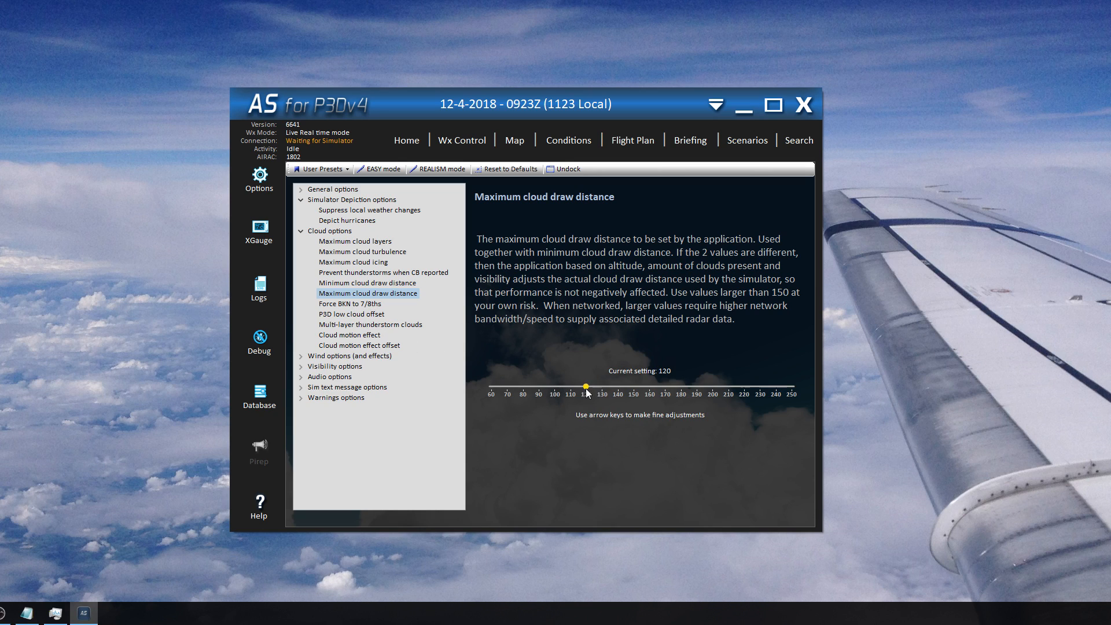
Step: Review the cloud options for forced BKN coverage, P3D low cloud offset, multi-layer thunderstorm clouds, cloud motion effect and its offset
left_click(357, 305)
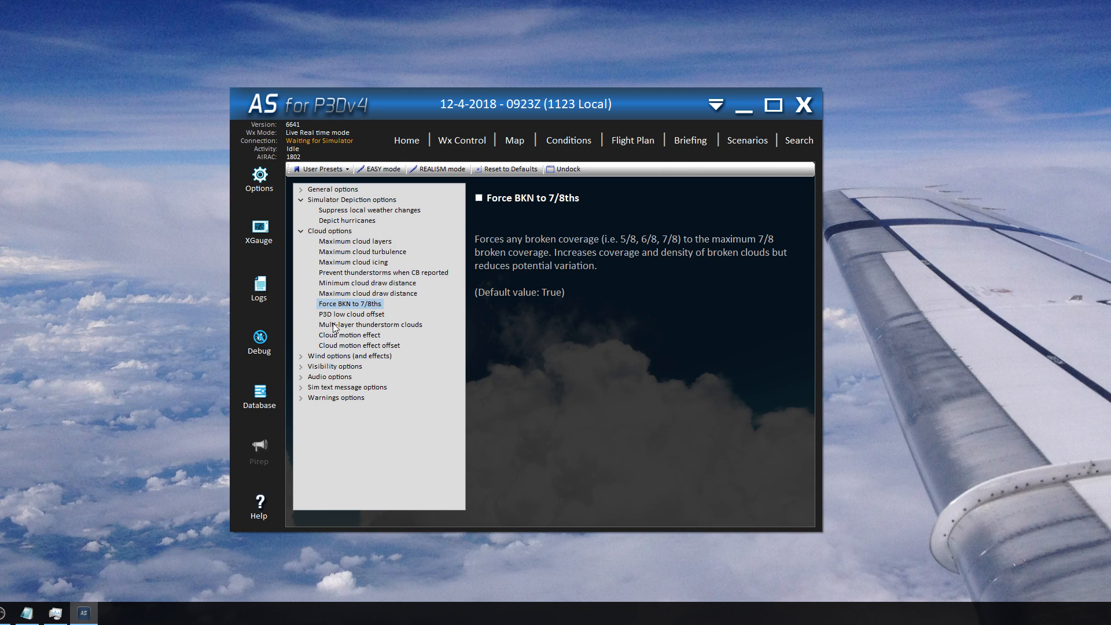
left_click(346, 314)
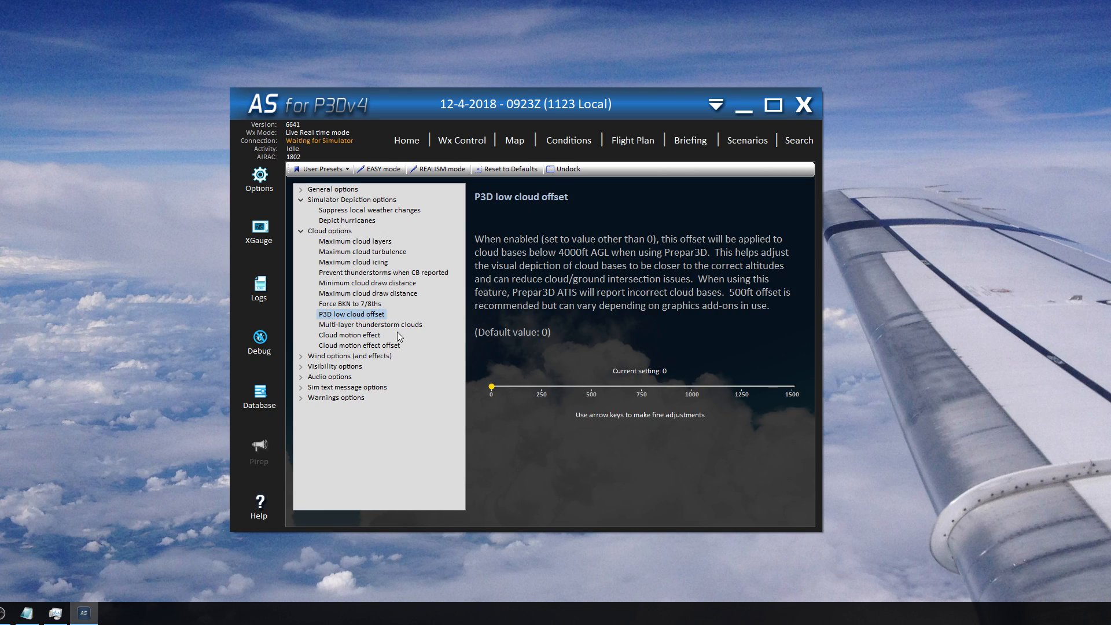
left_click(363, 326)
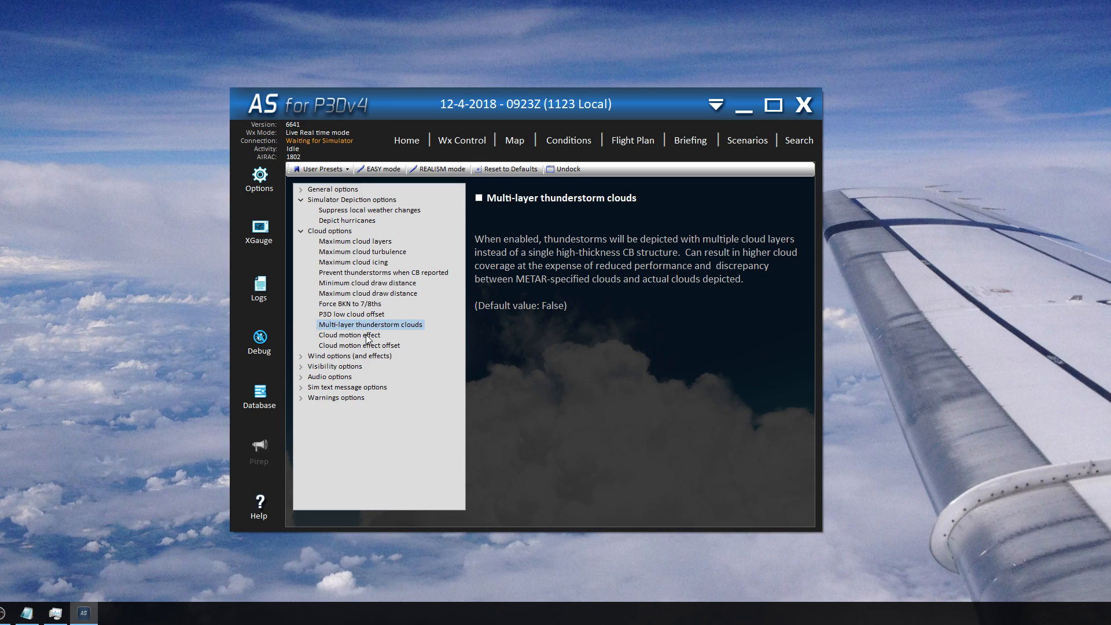
left_click(364, 335)
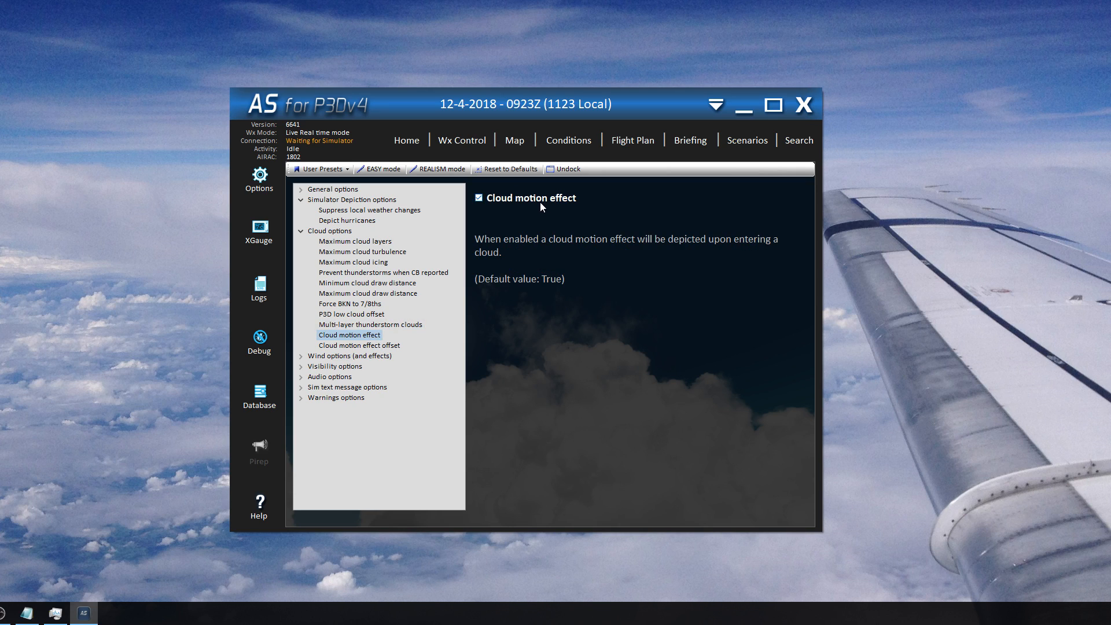
left_click(377, 345)
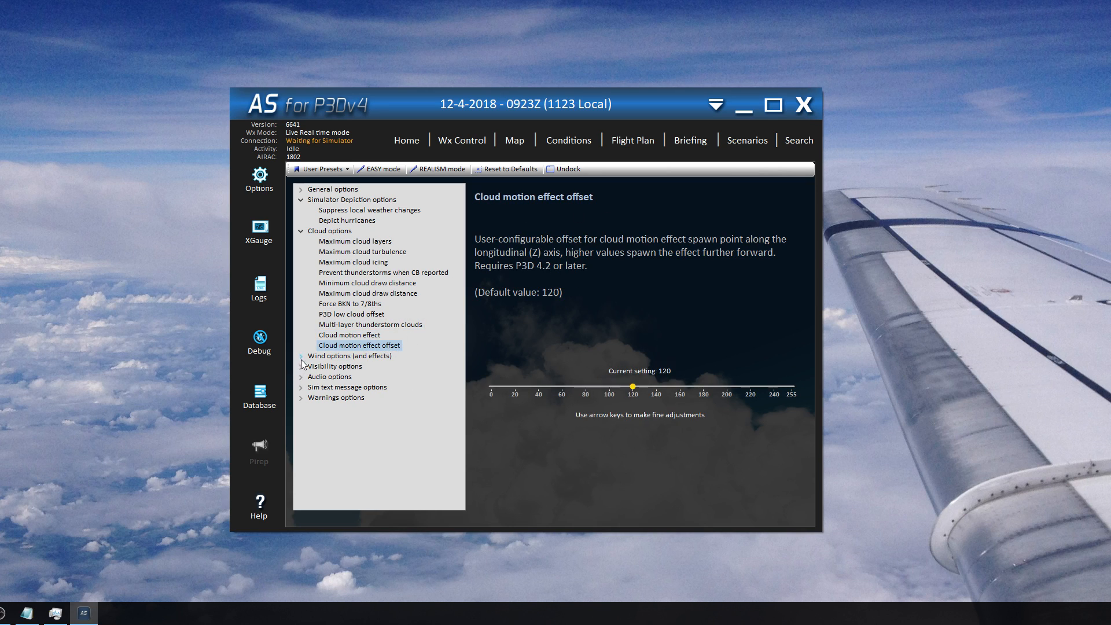
left_click(301, 231)
left_click(301, 200)
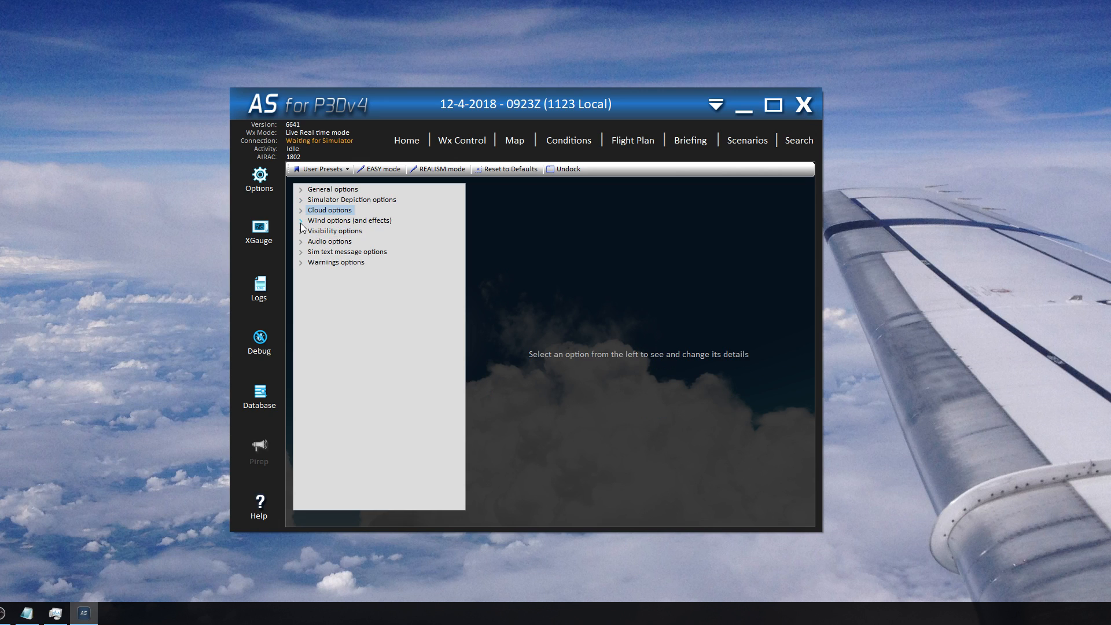
Step: Review the wind options for maximum surface wind, turbulence, effect scale, wind shear, ATC wind lock, winds aloft and interlayer interpolation
left_click(300, 221)
left_click(358, 231)
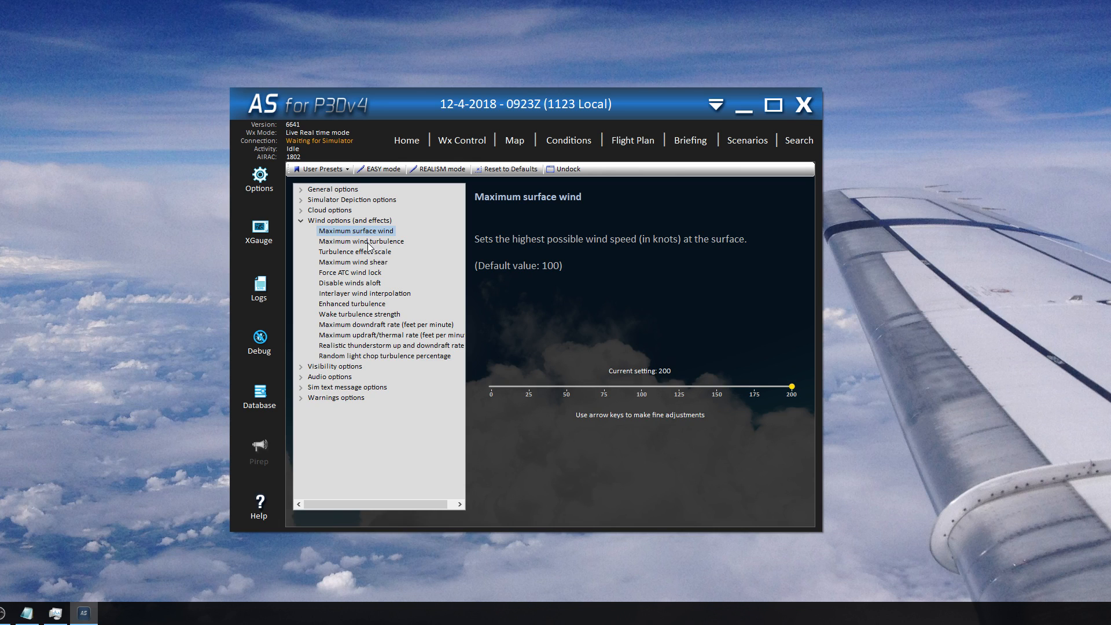
left_click(368, 242)
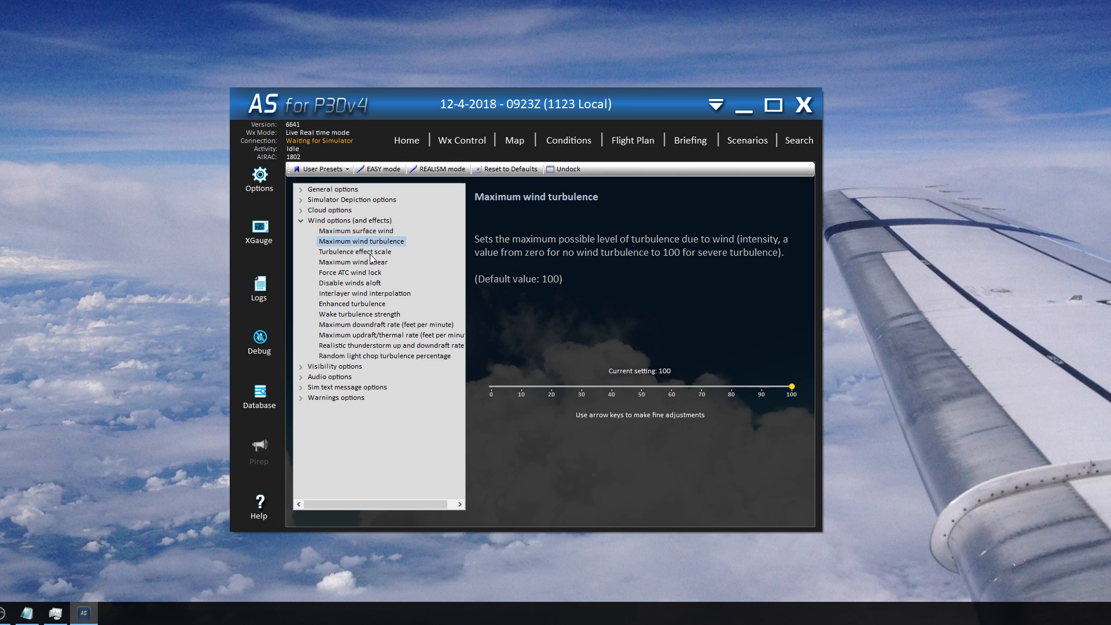
left_click(371, 253)
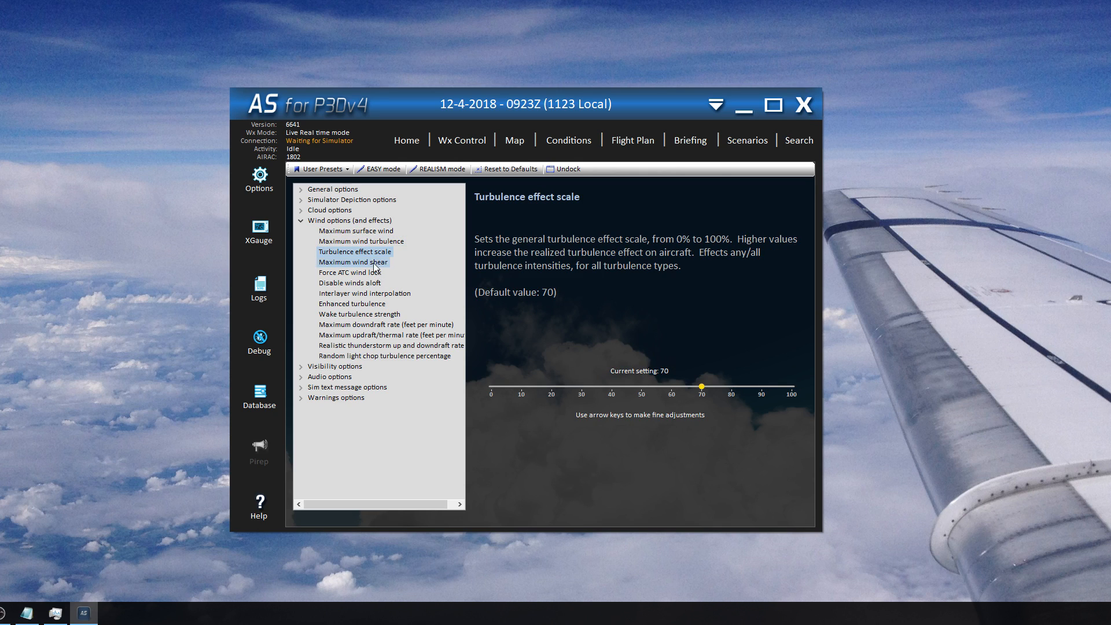
left_click(373, 264)
left_click(366, 275)
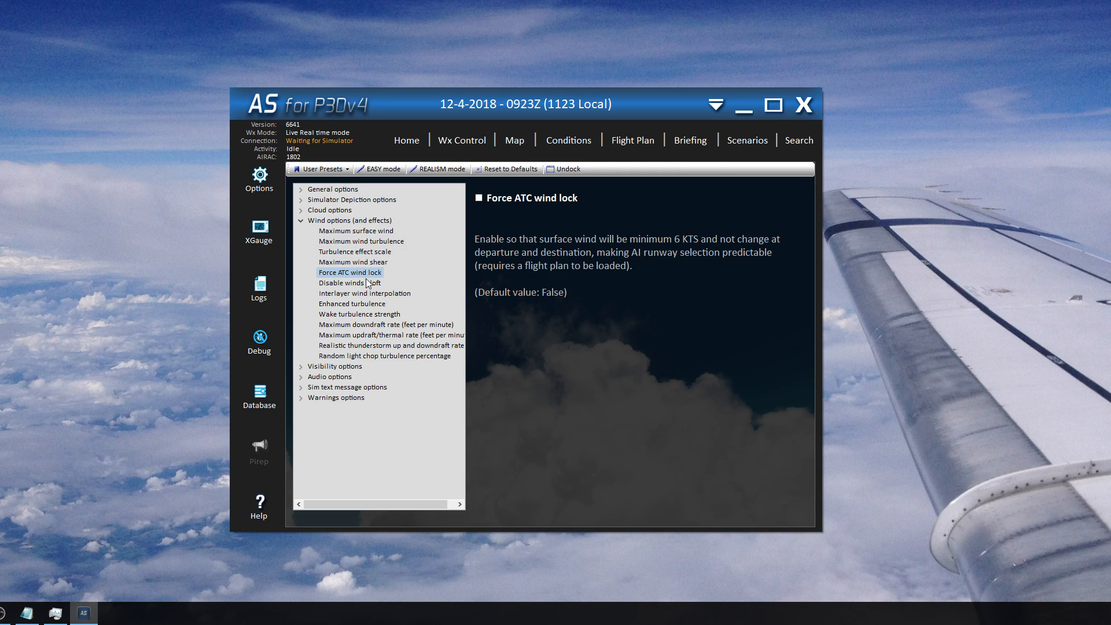
left_click(370, 283)
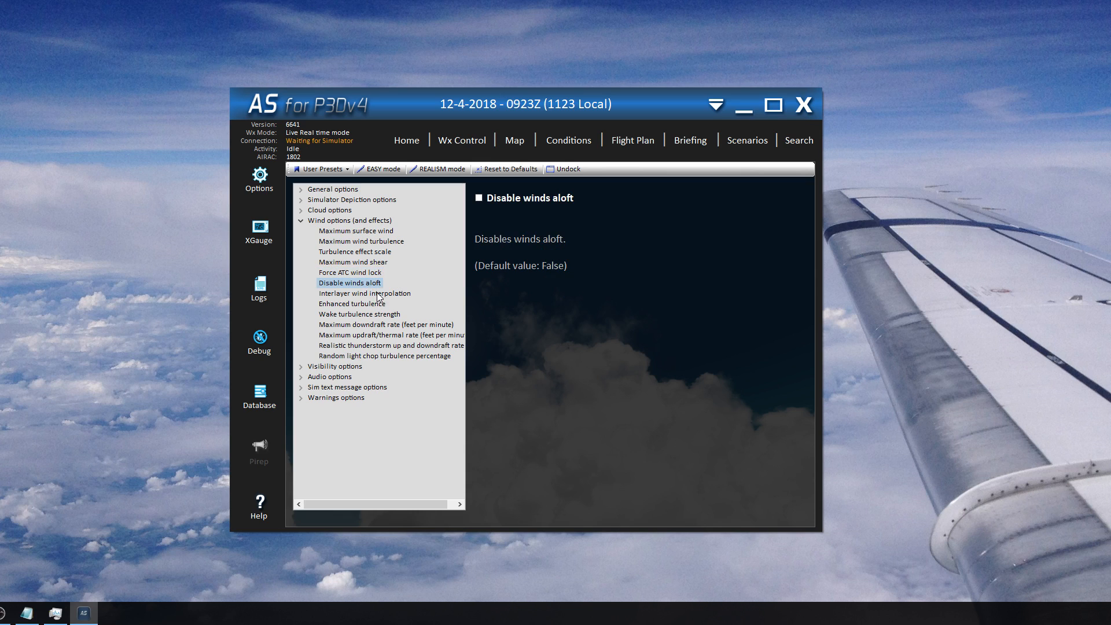
left_click(379, 294)
Step: Review the wind options for enhanced and wake turbulence, maximum downdraft and updraft rates, realistic thunderstorm drafts and random light chop
left_click(373, 306)
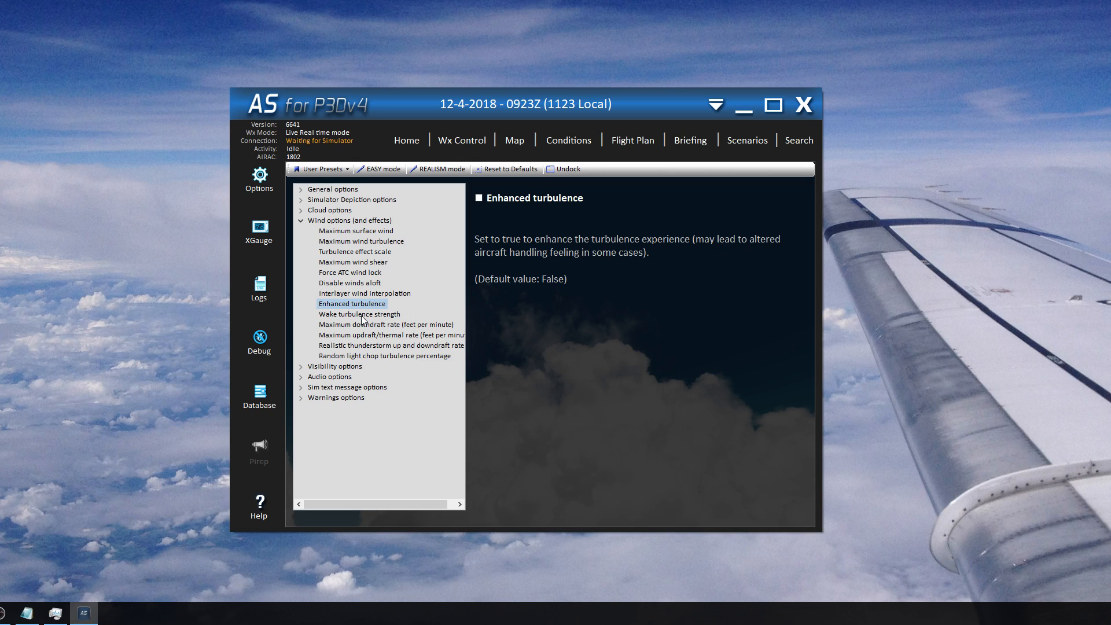
left_click(361, 315)
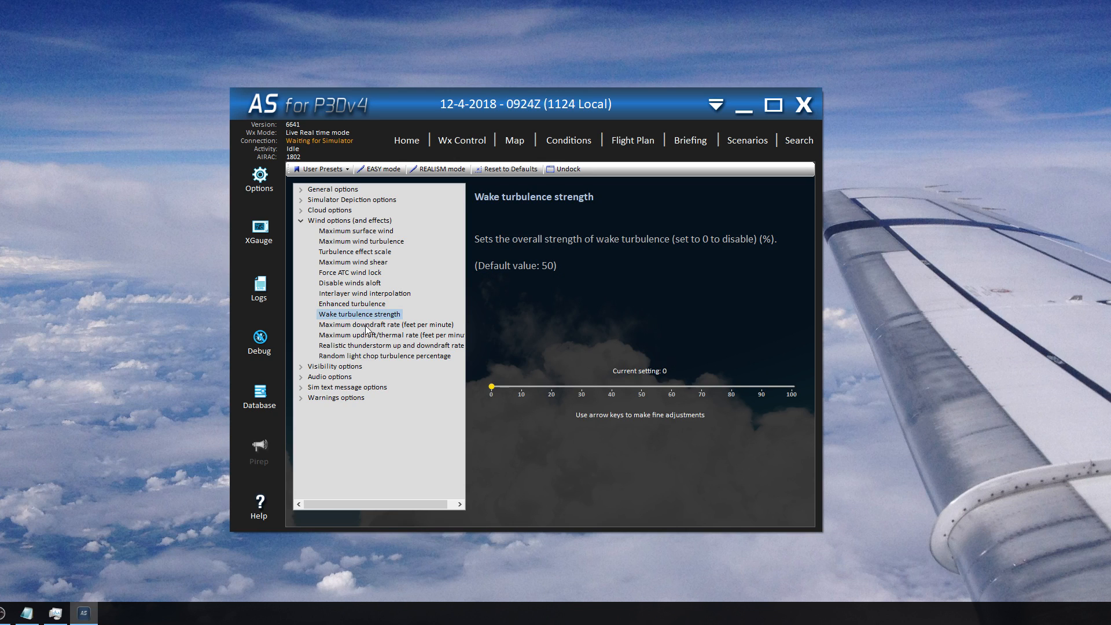
left_click(366, 325)
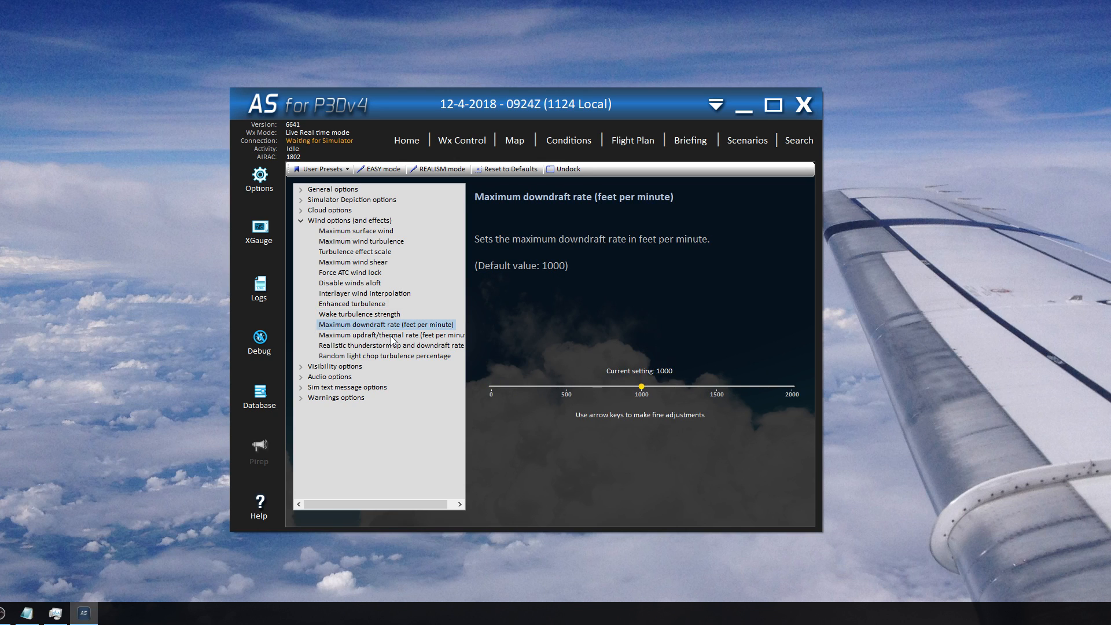
left_click(391, 337)
left_click(346, 346)
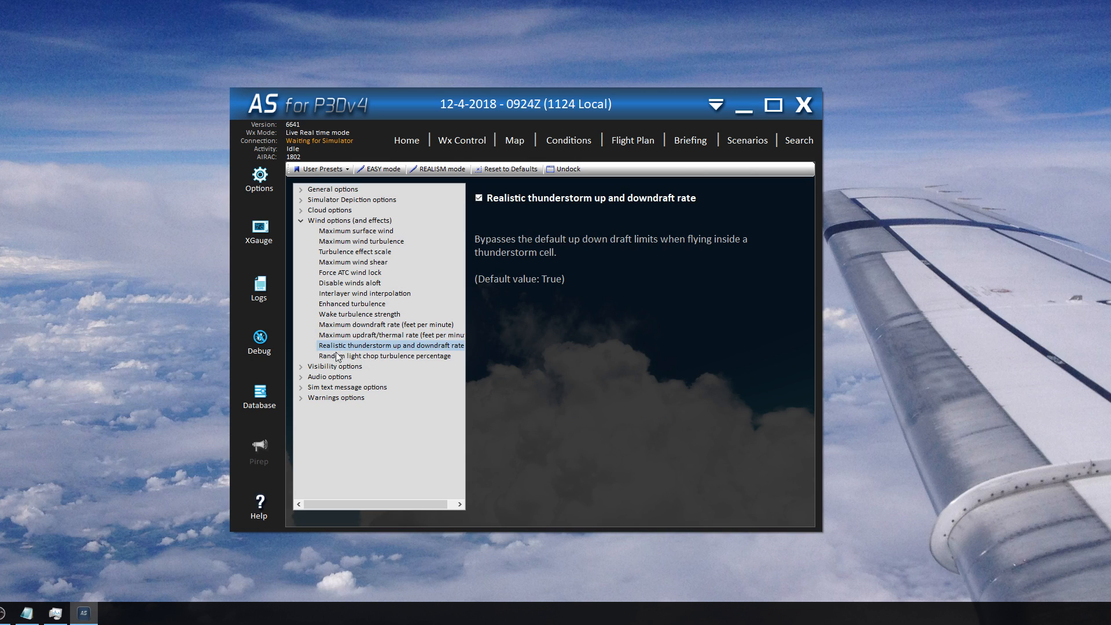
left_click(359, 356)
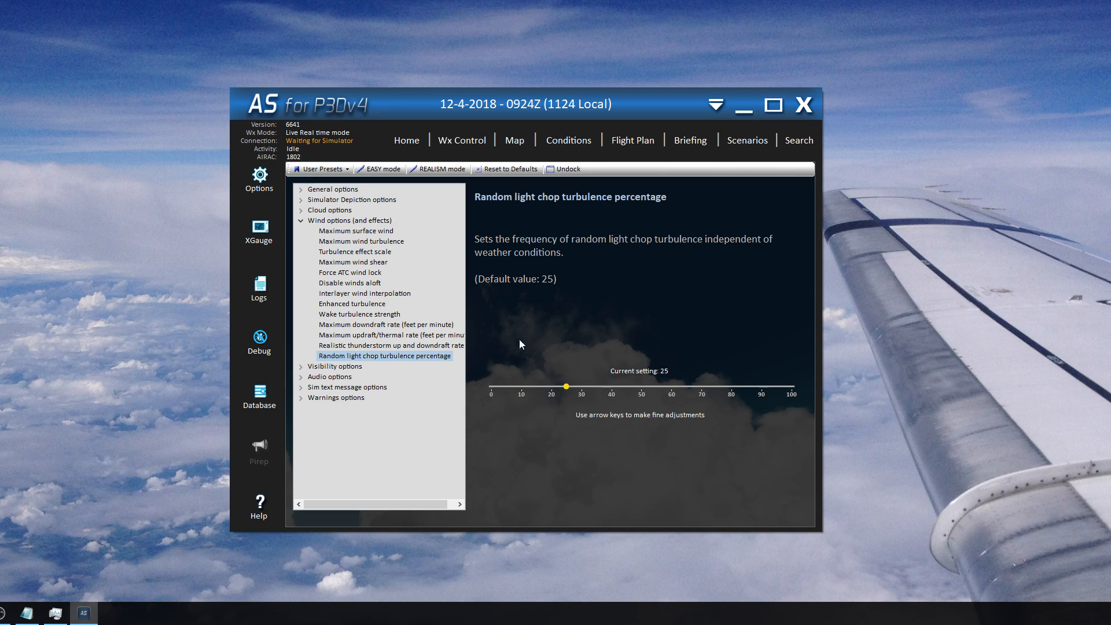
left_click(302, 222)
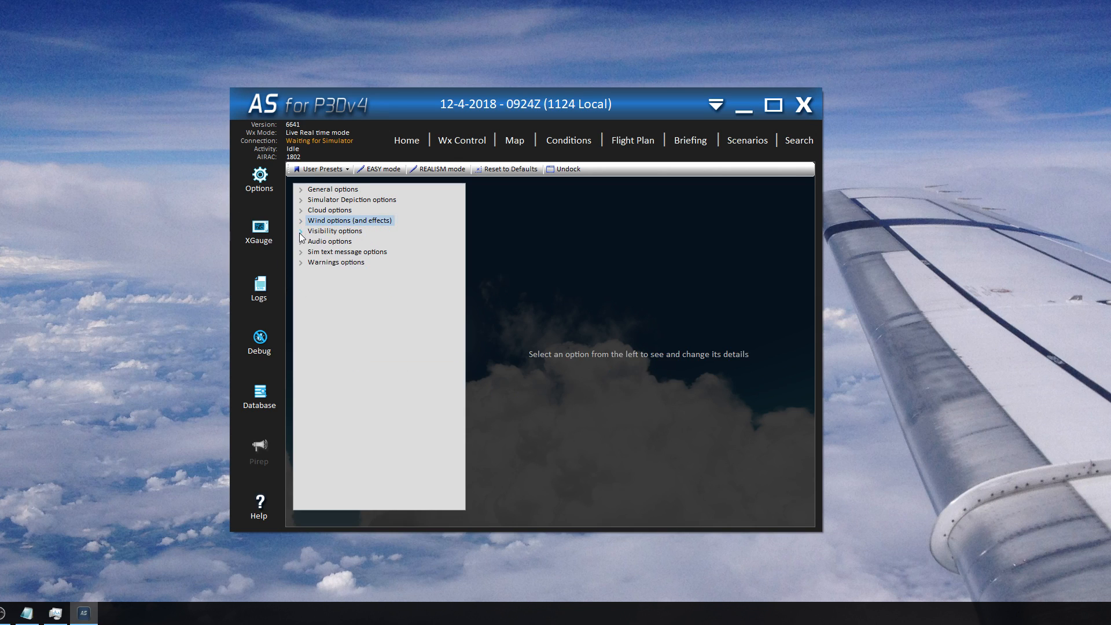
Step: Review the visibility options for wing fade effect, fog layer generation, and minimum and maximum surface visibility
left_click(300, 231)
left_click(387, 242)
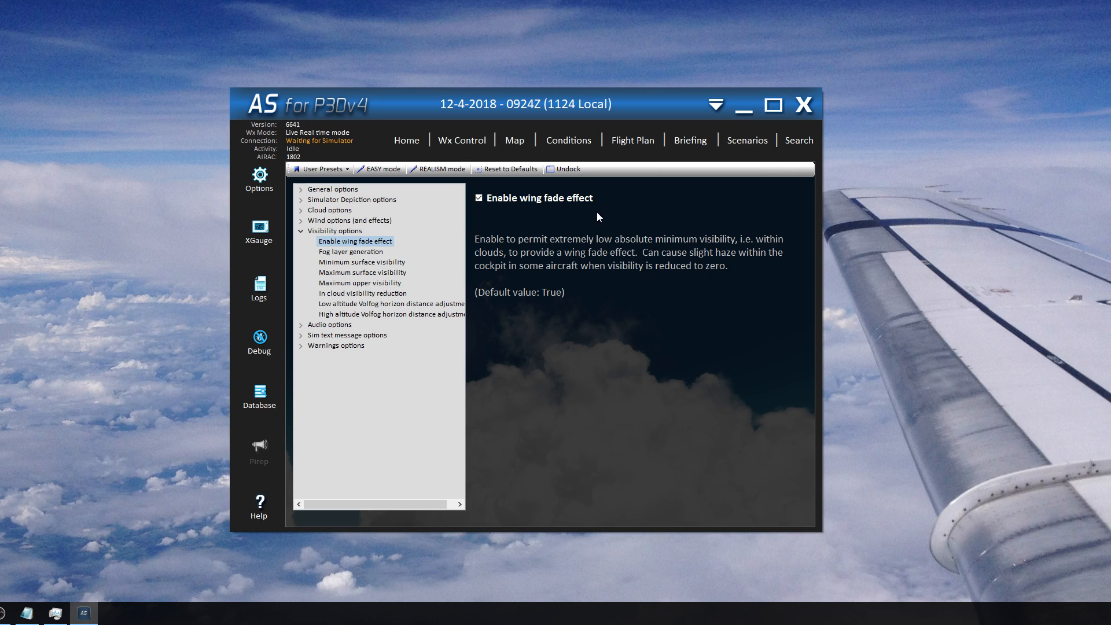
left_click(336, 252)
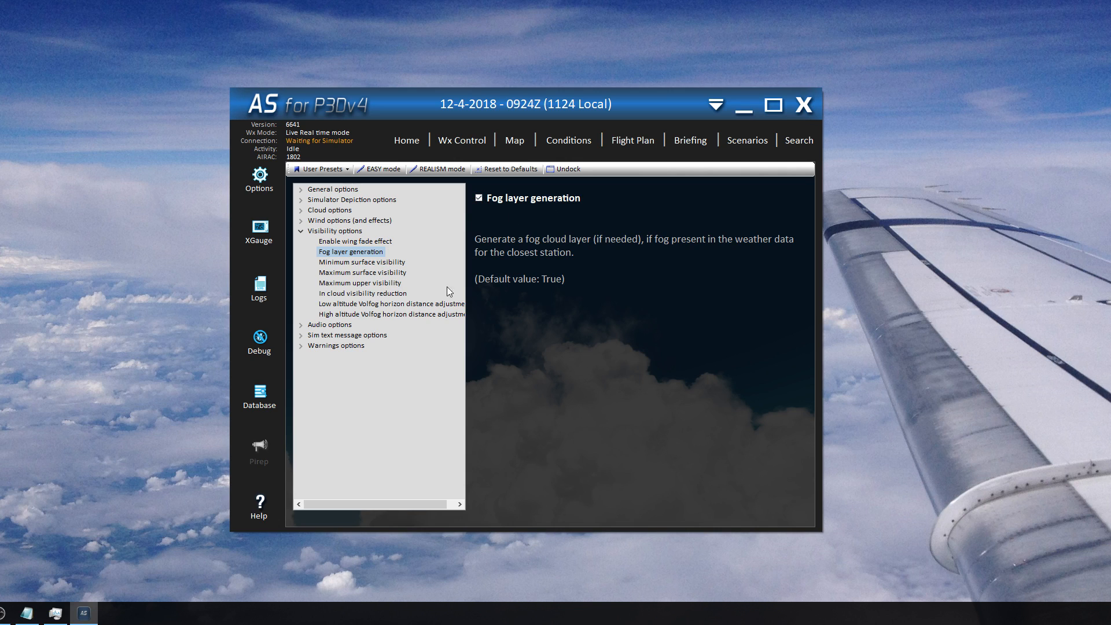
left_click(355, 264)
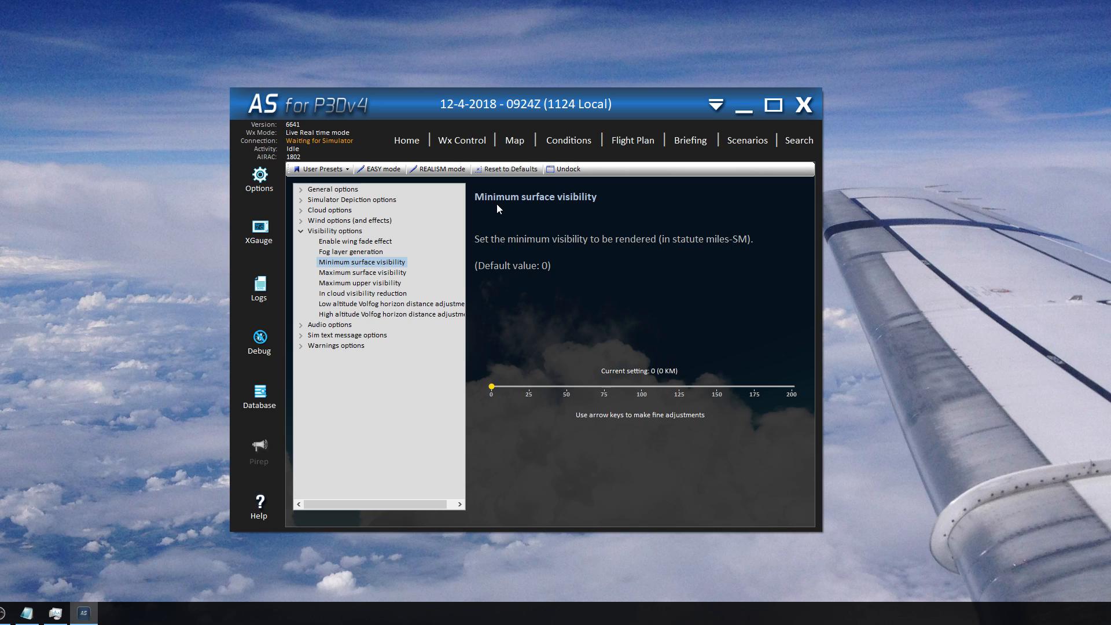
left_click(365, 274)
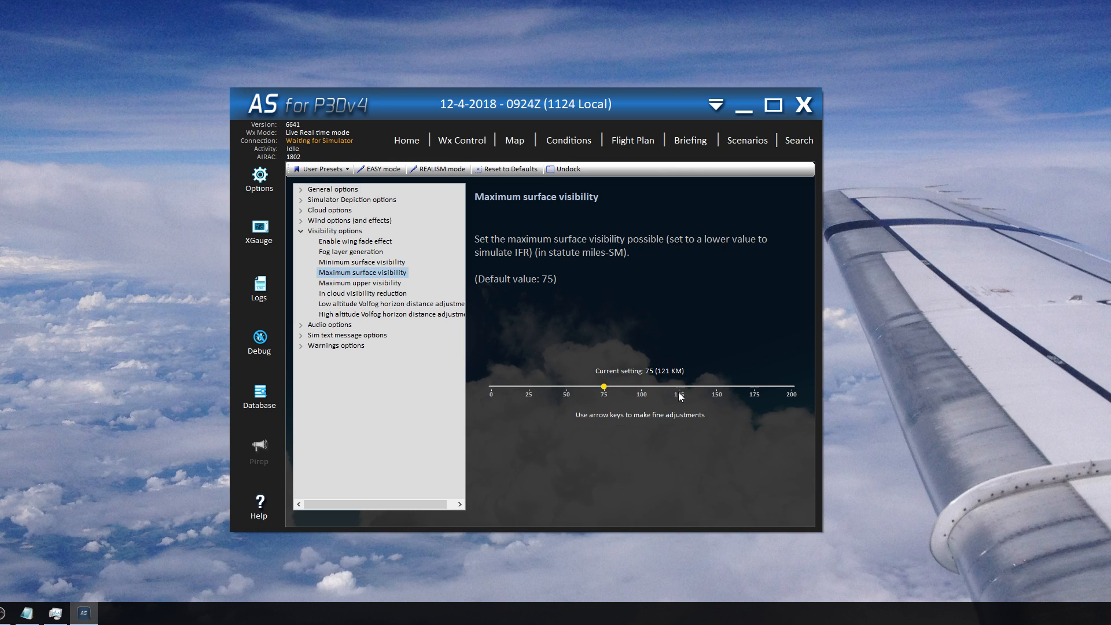
Step: Try a Maximum upper visibility of 117 statute miles, and restore the option to 120
left_click(387, 283)
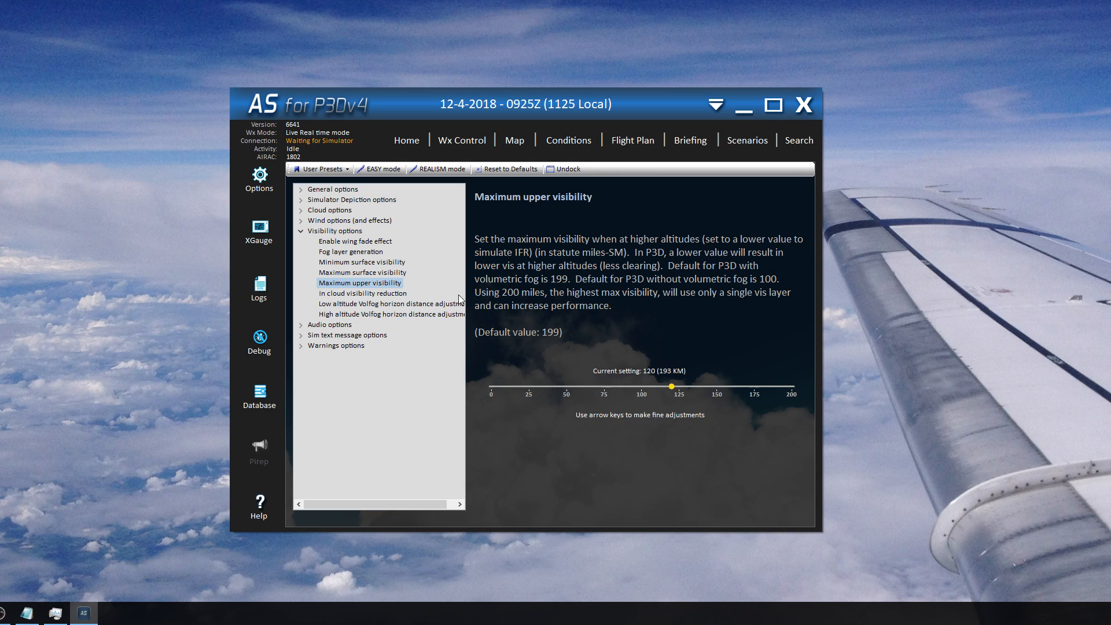
left_click(672, 387)
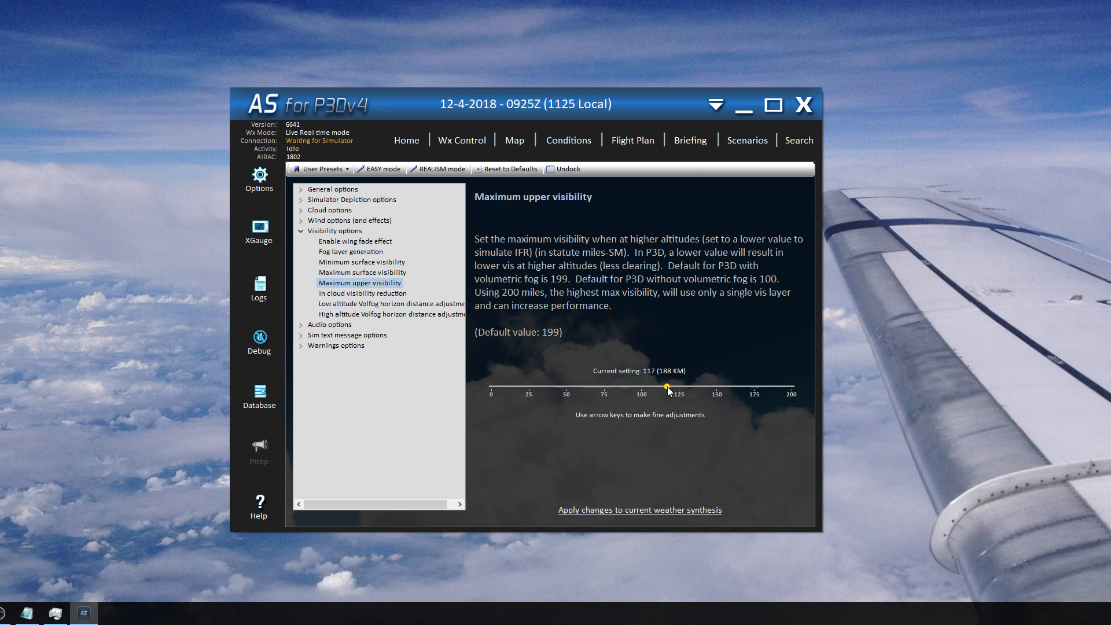
left_click(673, 391)
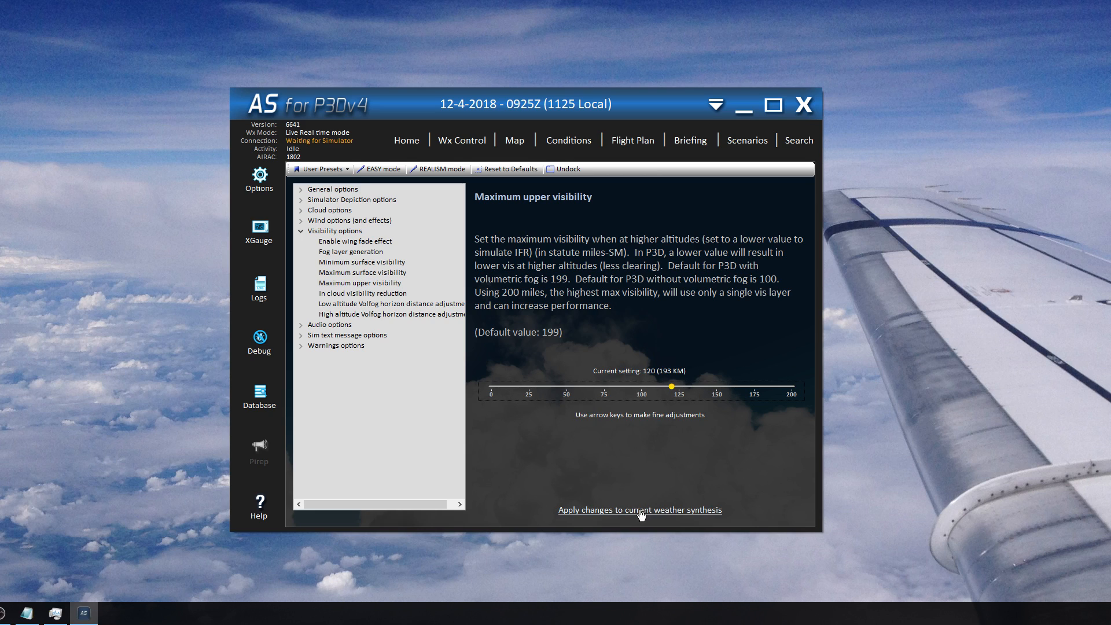